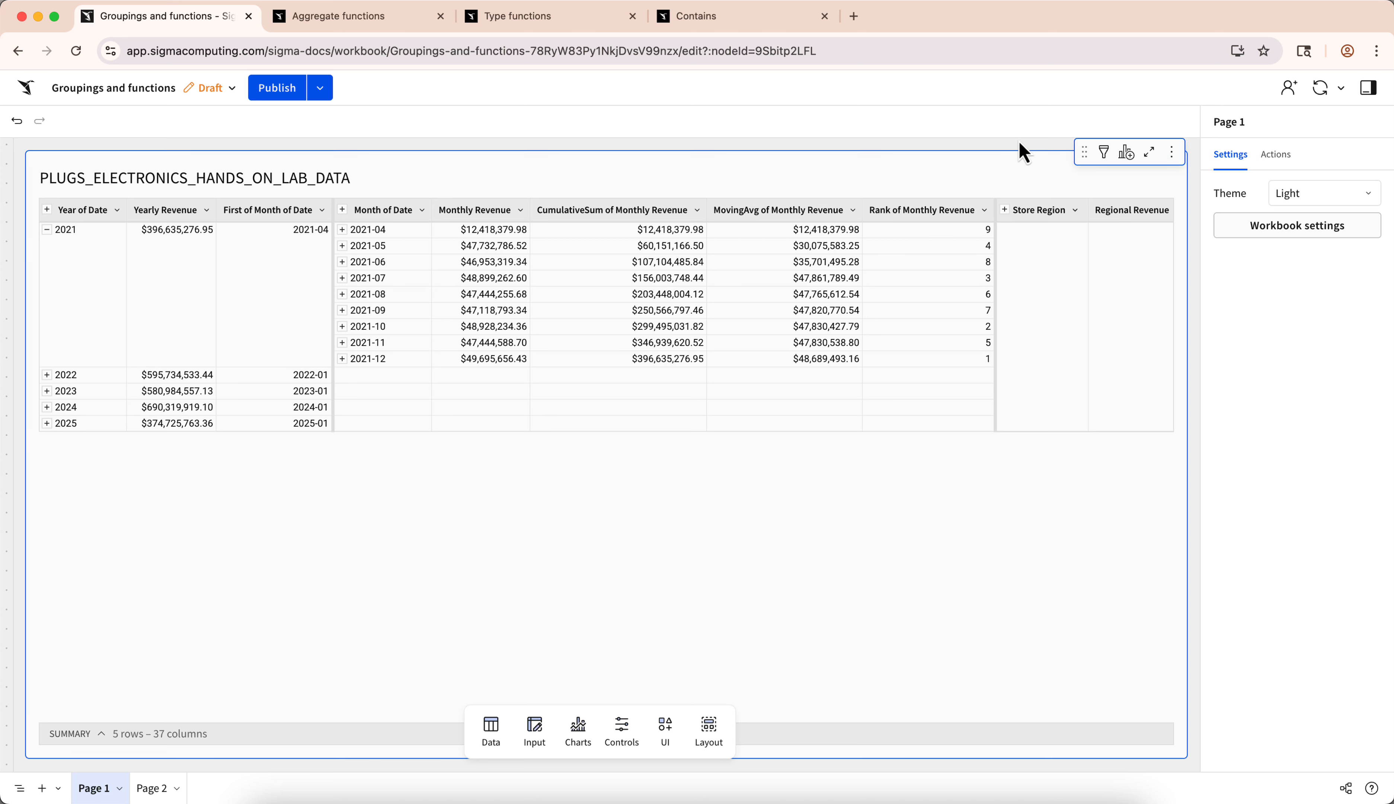
- Examine the formulas and values of the Monthly Revenue, Yearly Revenue, MovingAvg, CumulativeSum and Rank of Monthly Revenue columns
{"action": "left_click", "coordinate": [494, 221]}
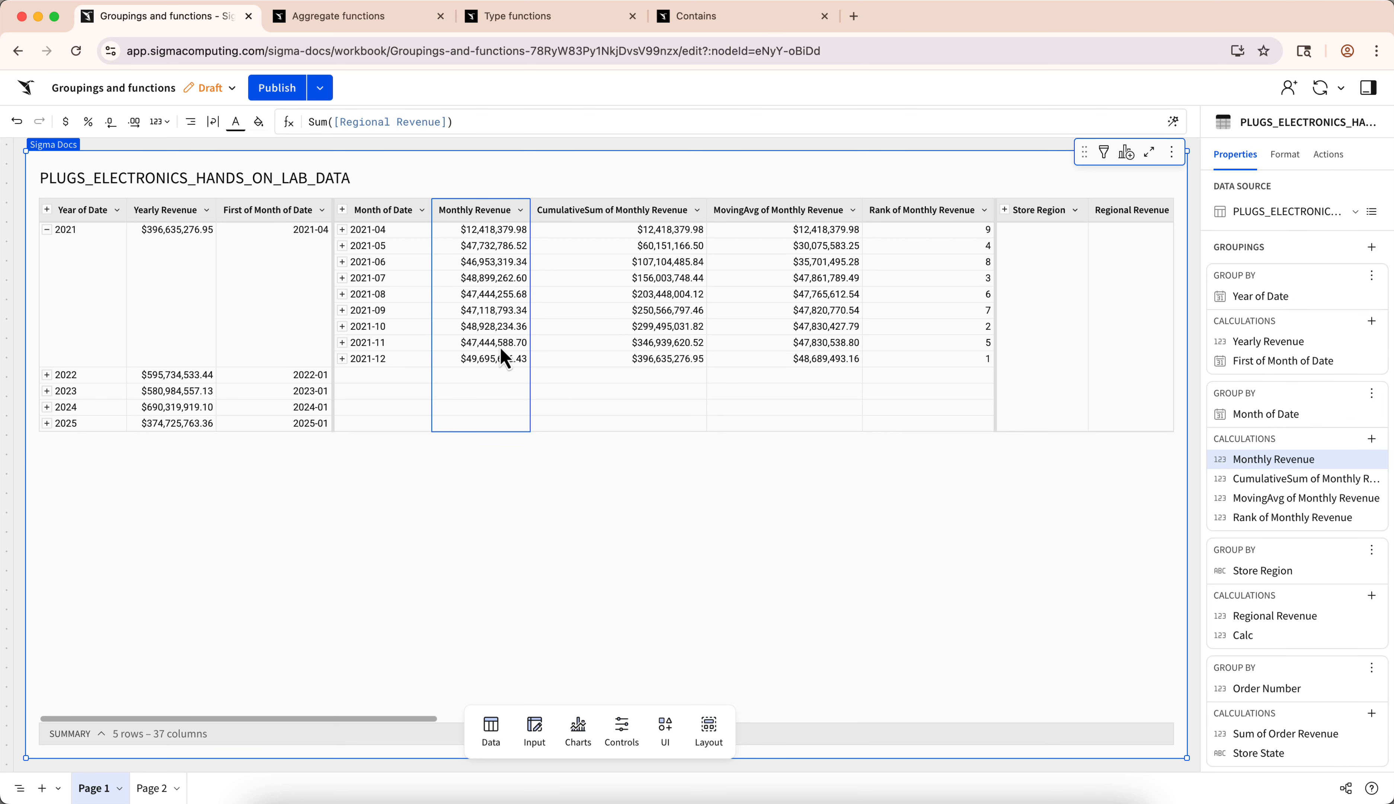
{"action": "left_click", "coordinate": [164, 276]}
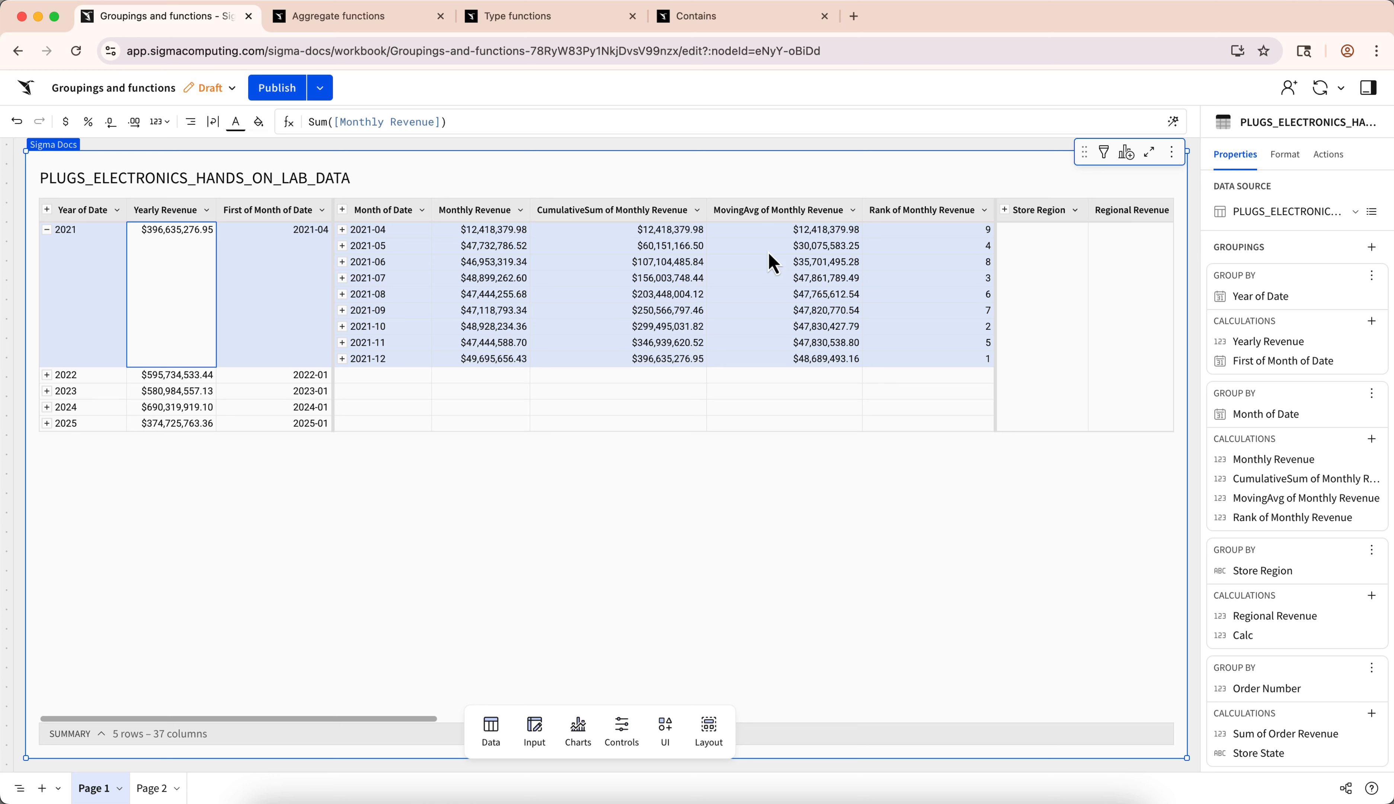
{"action": "left_click", "coordinate": [838, 235]}
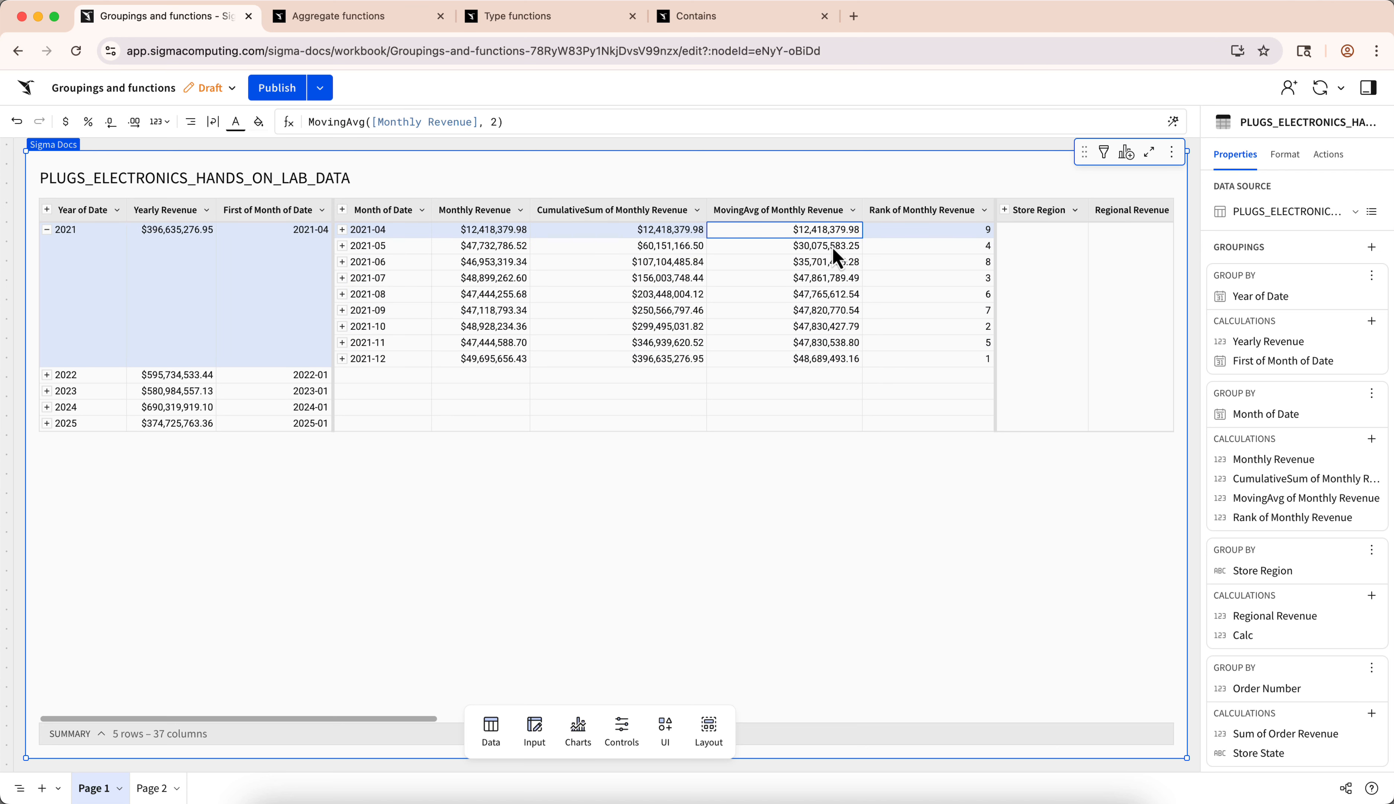
{"action": "left_click_drag", "start_coordinate": [832, 247], "coordinate": [828, 262]}
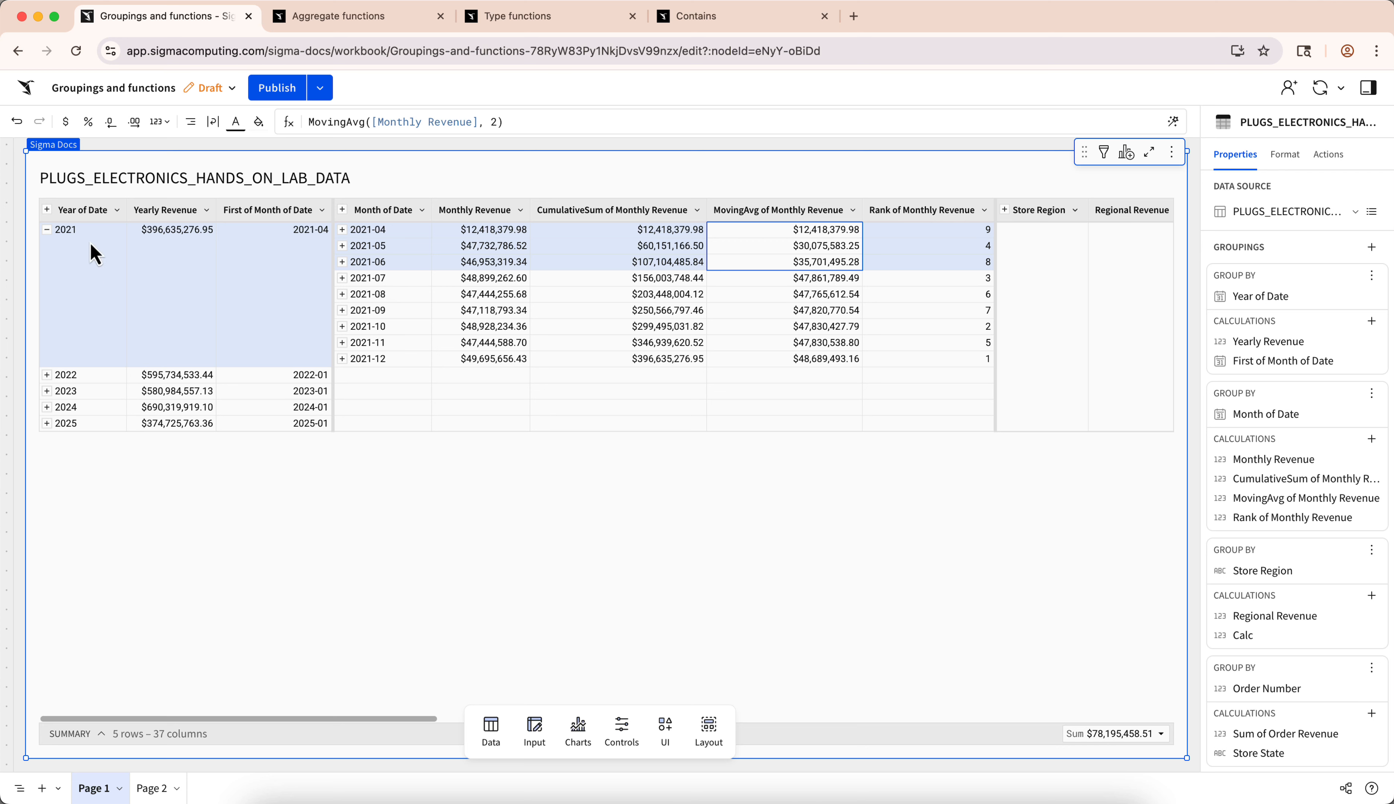
{"action": "left_click", "coordinate": [823, 294]}
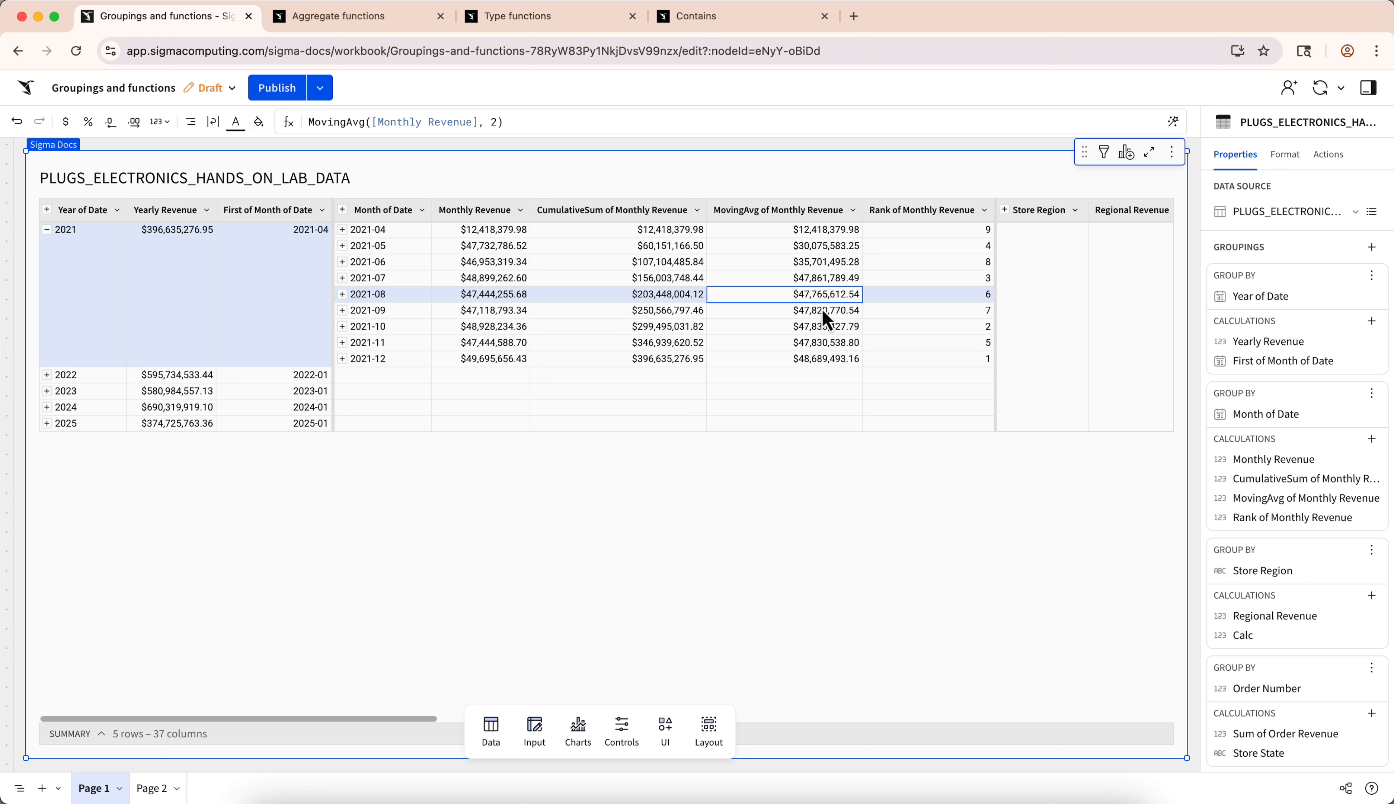
{"action": "left_click_drag", "start_coordinate": [822, 312], "coordinate": [822, 331]}
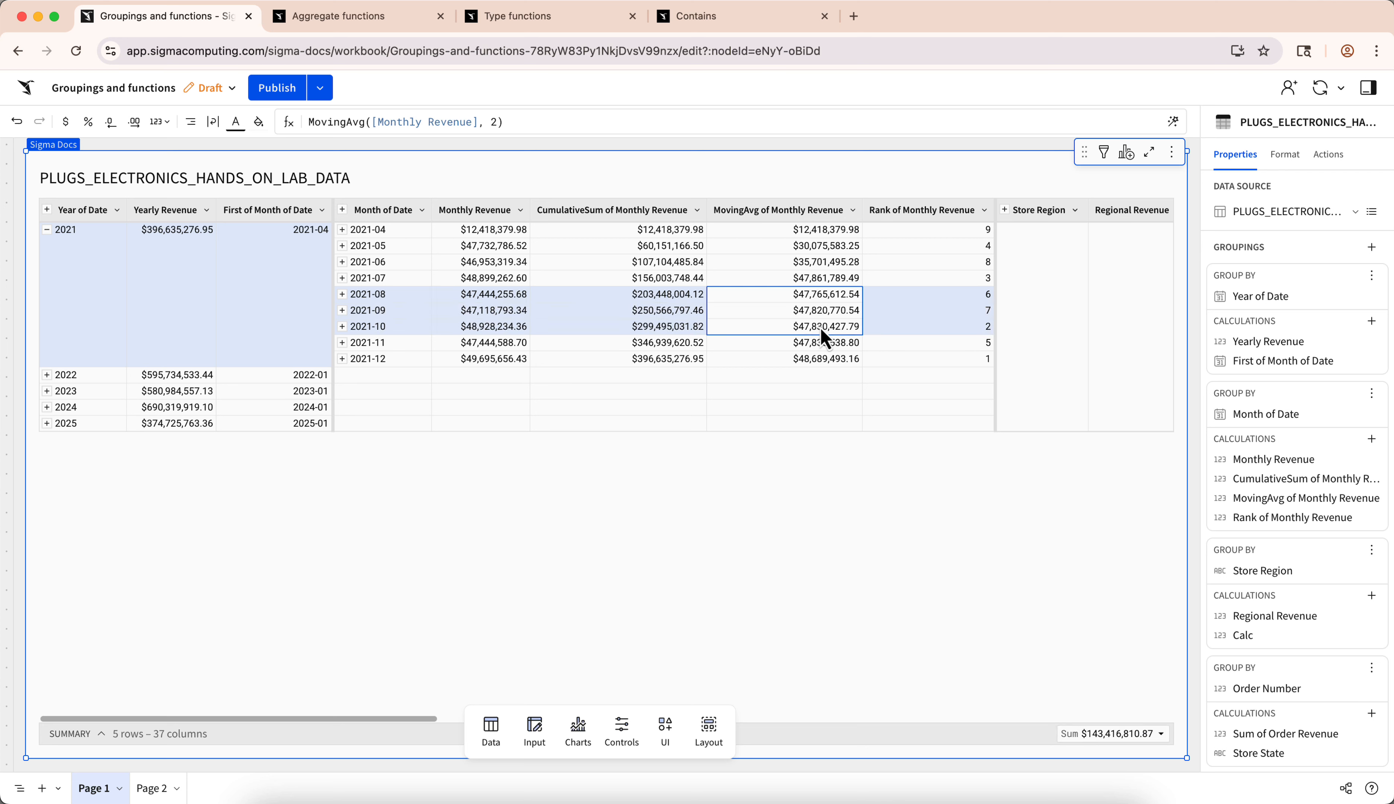
{"action": "left_click", "coordinate": [858, 307]}
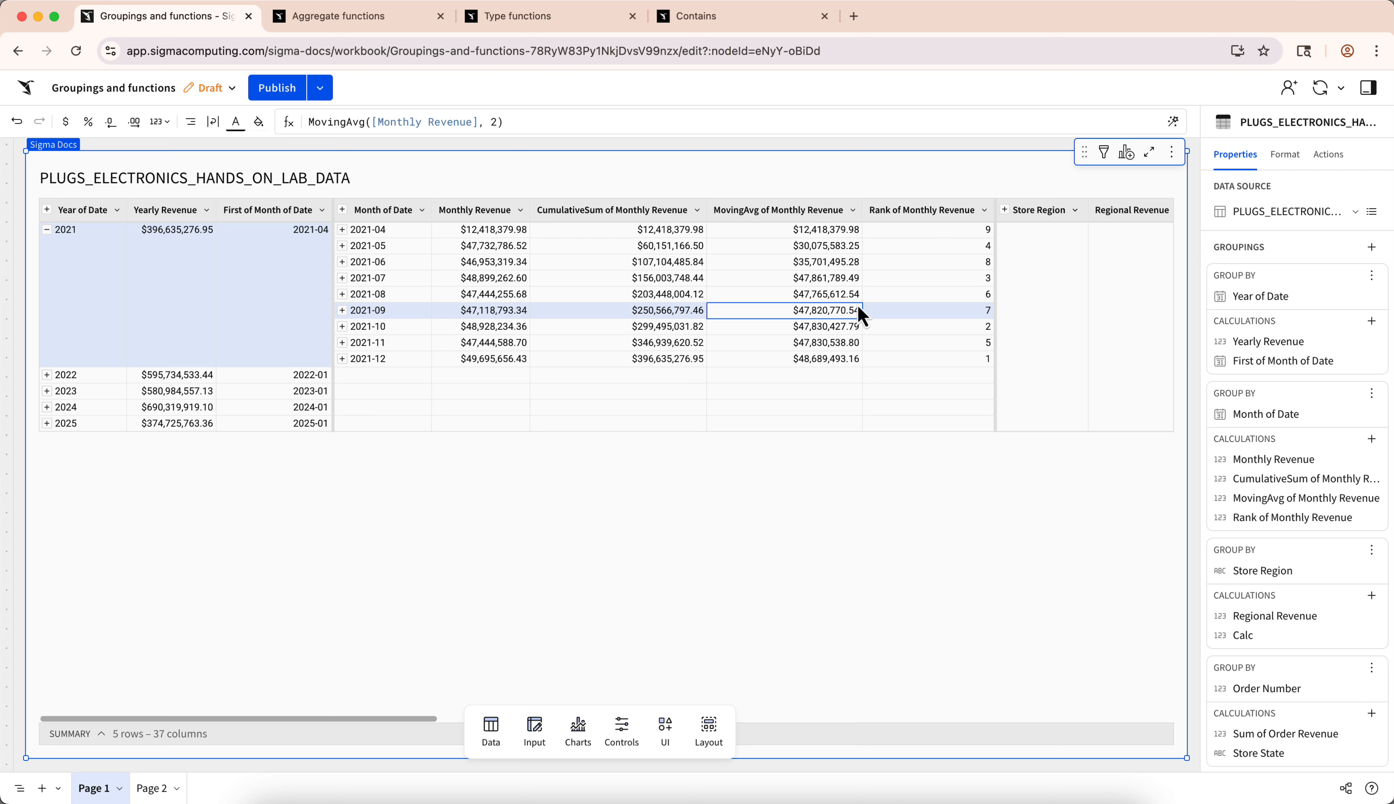
{"action": "left_click", "coordinate": [652, 214]}
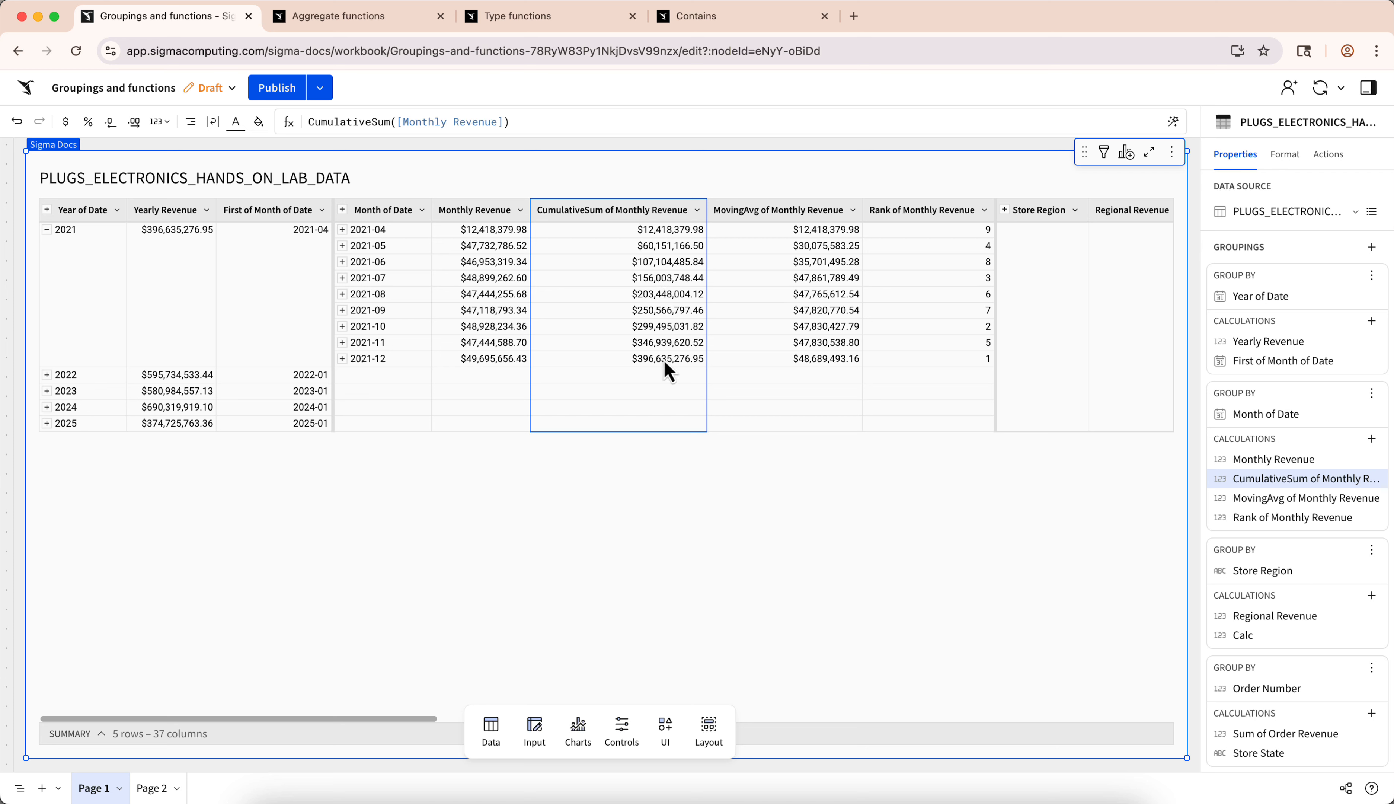
{"action": "left_click", "coordinate": [713, 298]}
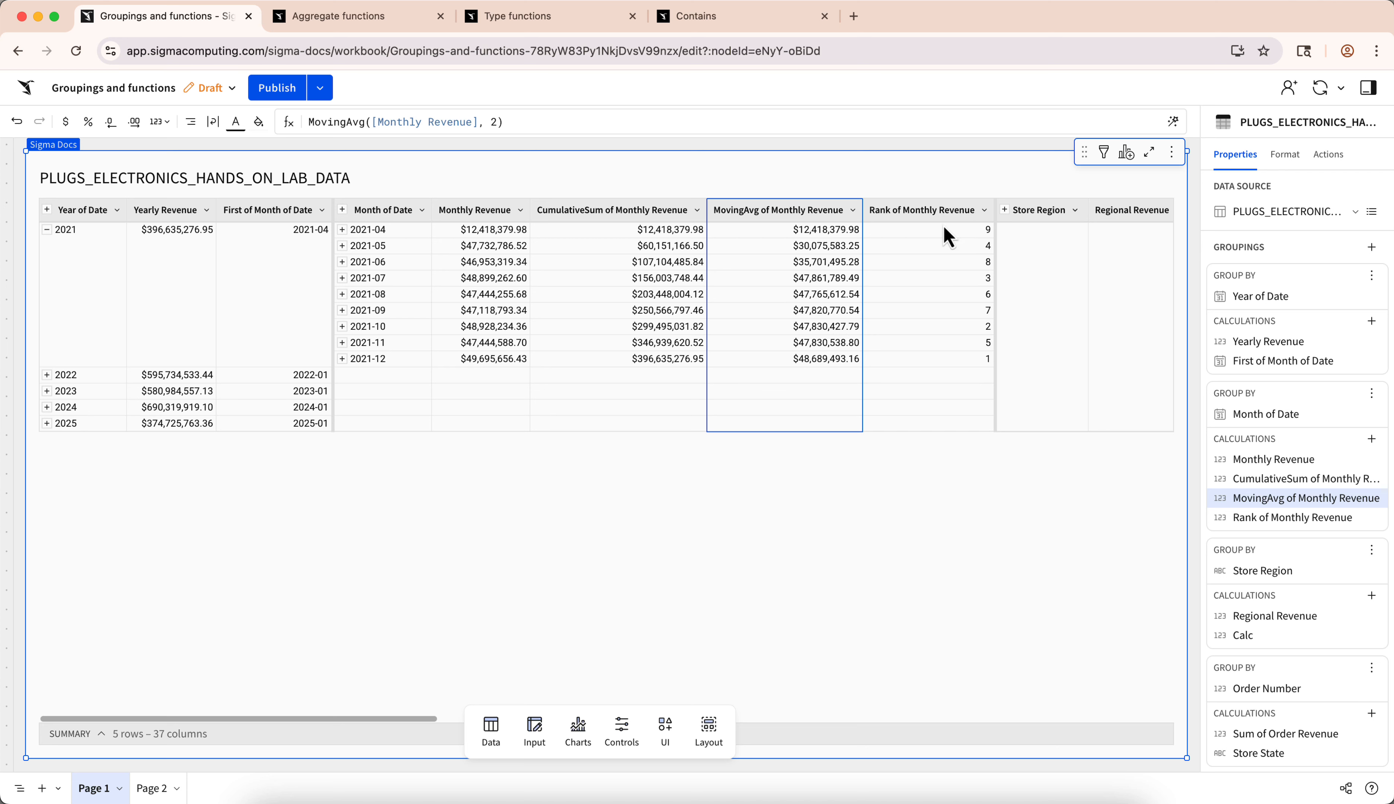
{"action": "left_click", "coordinate": [963, 226]}
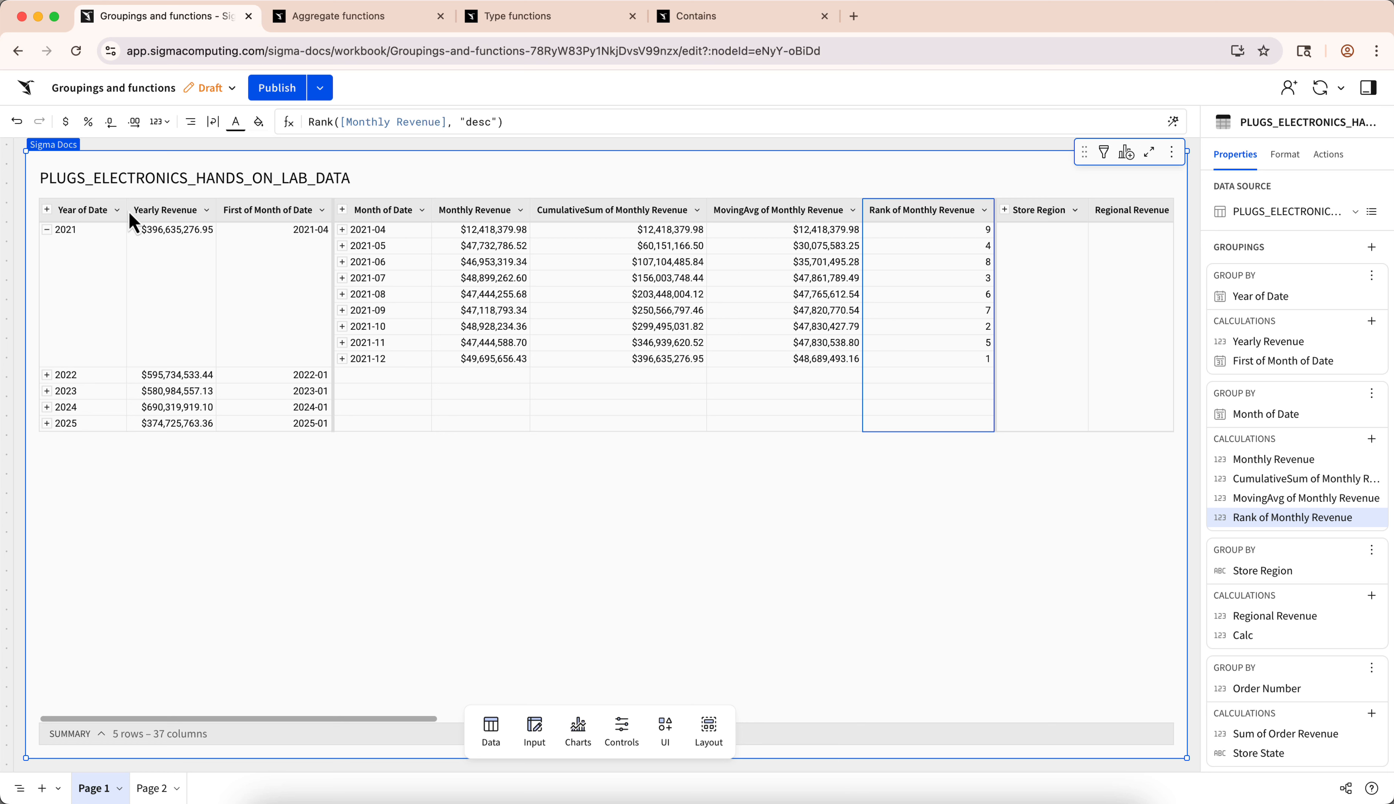
- Examine the Year of Date grouping and the 2021-06 and 2021-07 entries of the Month of Date grouping
{"action": "left_click", "coordinate": [93, 211]}
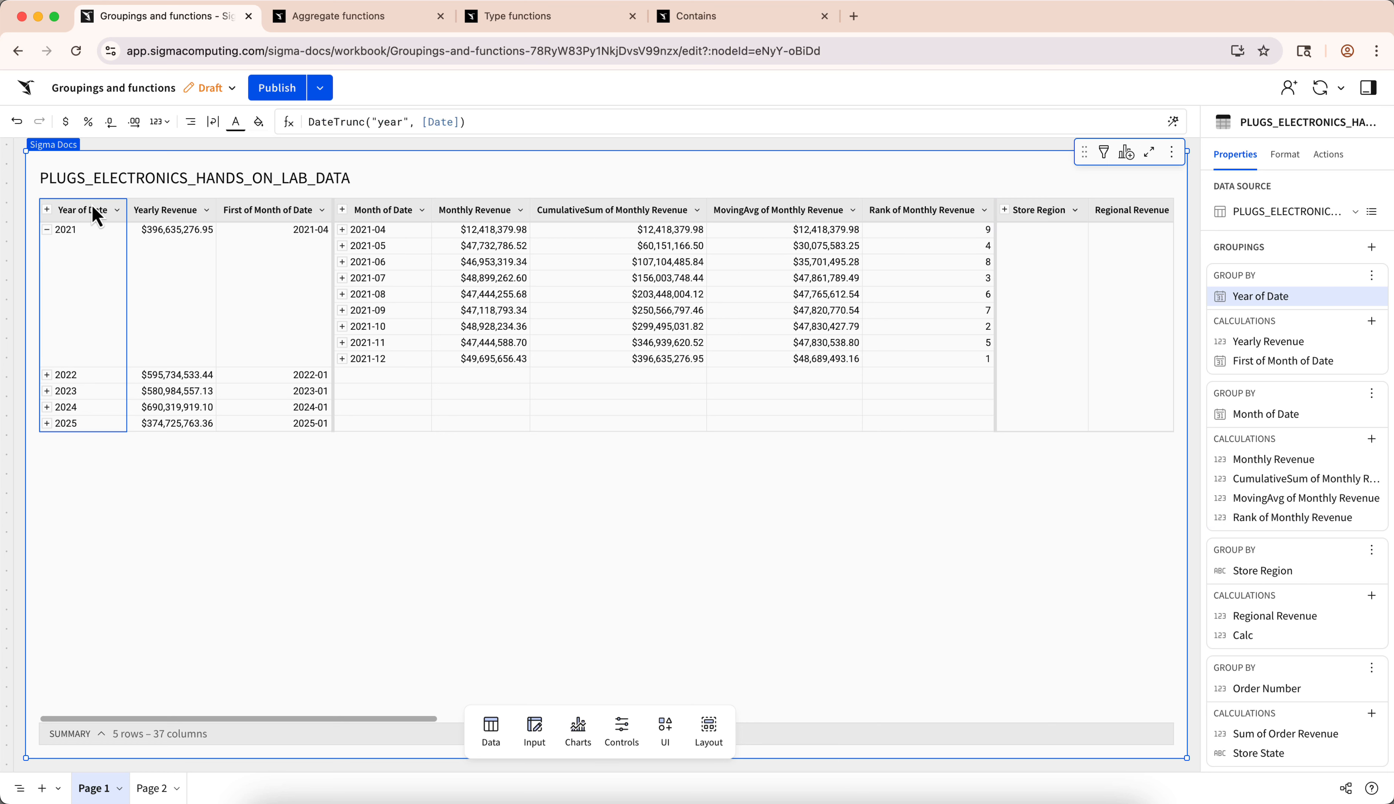
{"action": "left_click", "coordinate": [91, 250]}
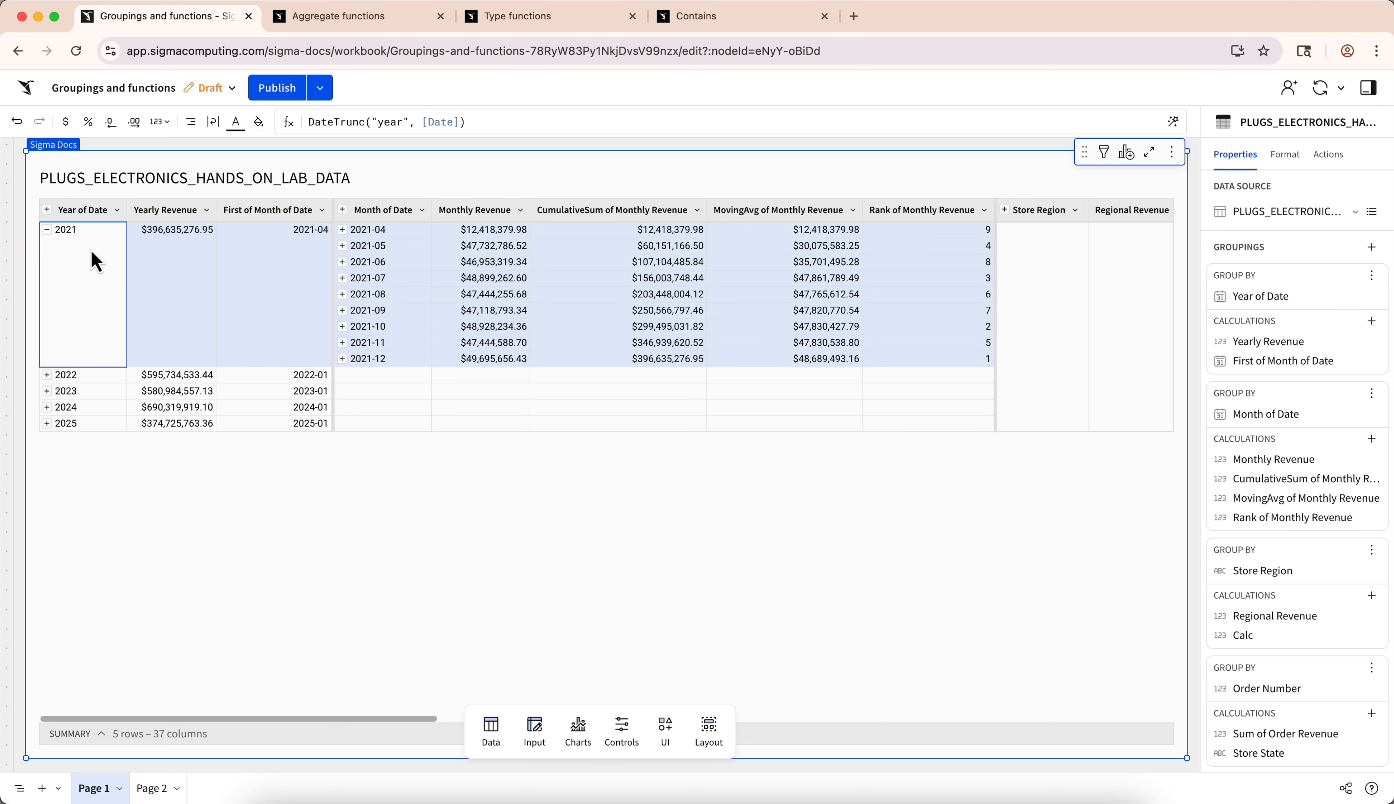
{"action": "left_click", "coordinate": [404, 265]}
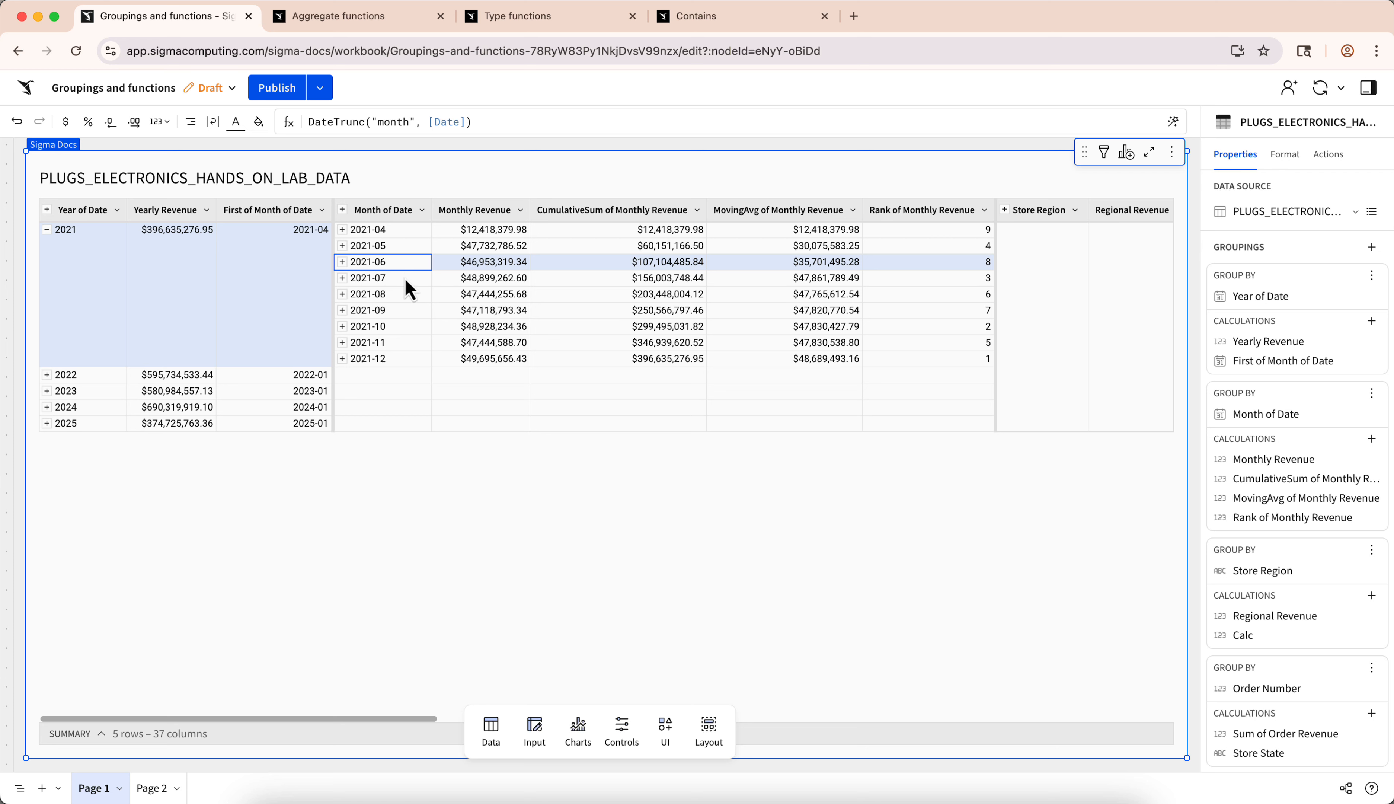
{"action": "left_click", "coordinate": [405, 282]}
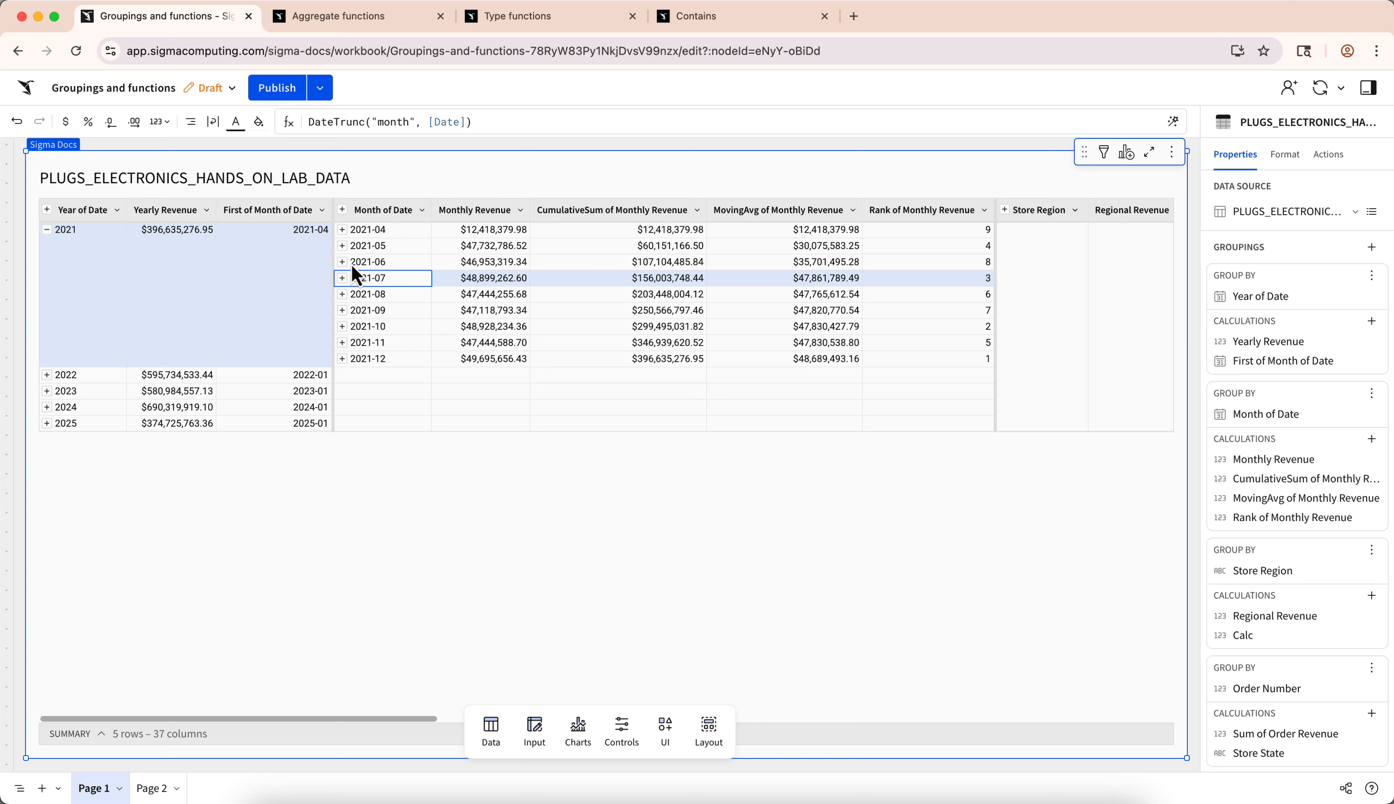
- Add a column after Yearly Revenue with the formula CumulativeSum([Yearly Revenue])
{"action": "right_click", "coordinate": [187, 228]}
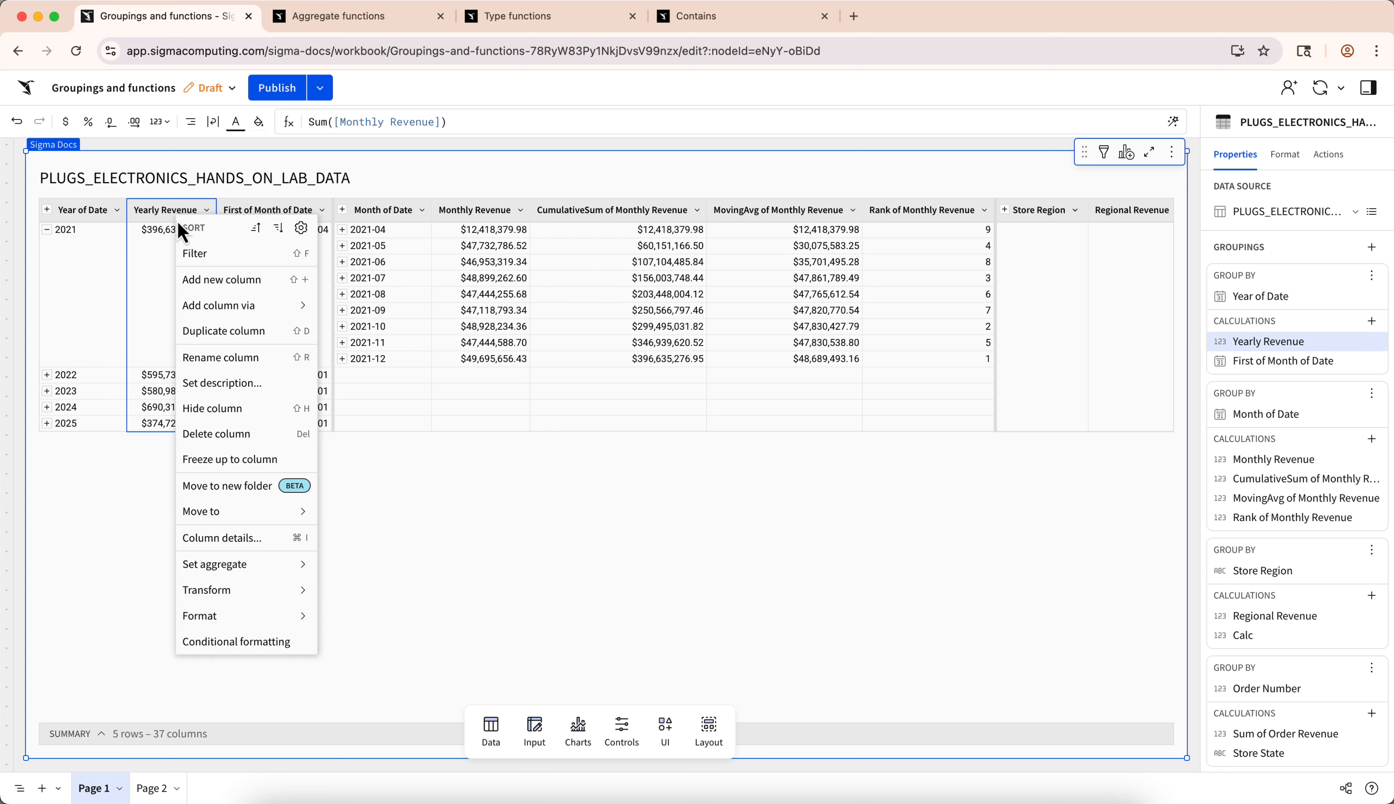
{"action": "left_click", "coordinate": [196, 280]}
{"action": "type", "text": "CumulativeSu"}
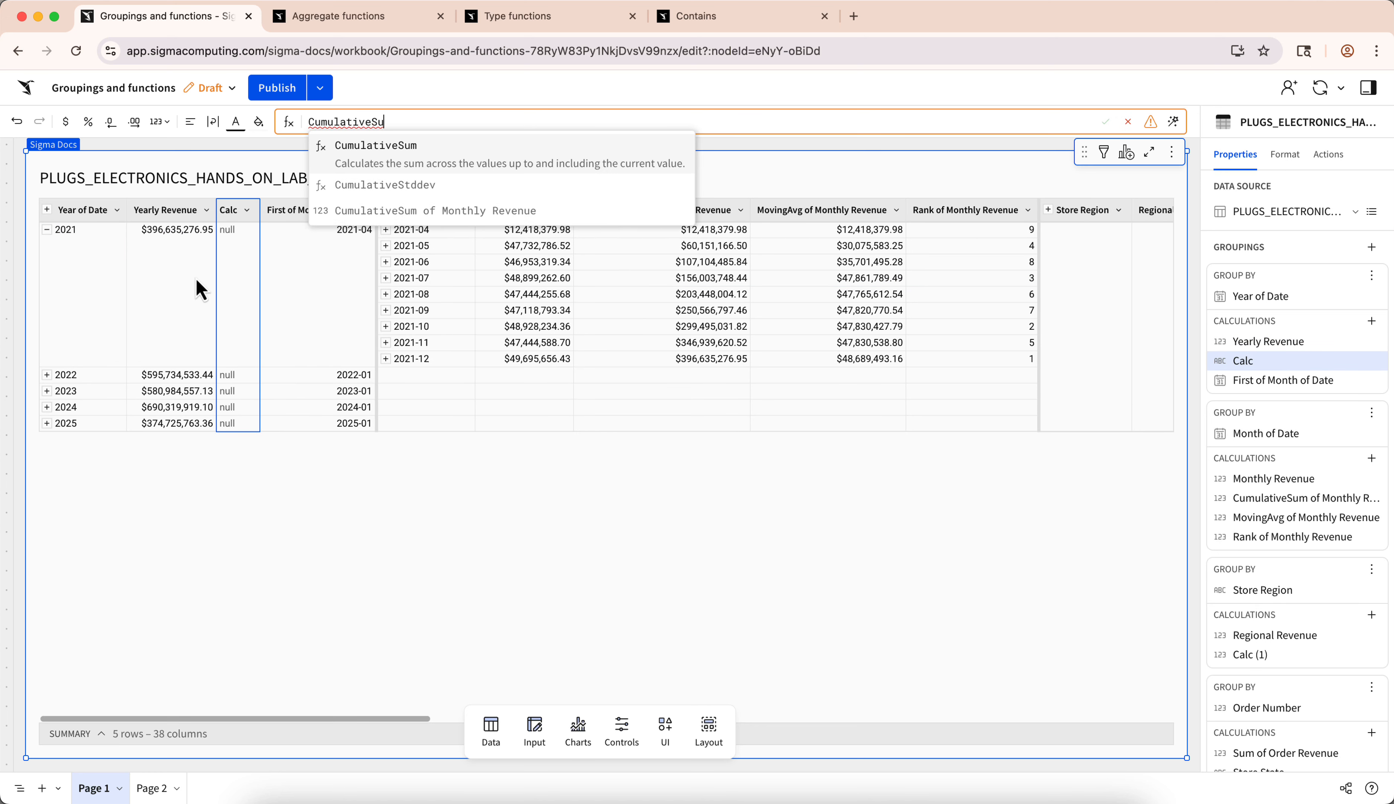
{"action": "key", "text": "Tab"}
{"action": "type", "text": "[Yearly Revenue])"}
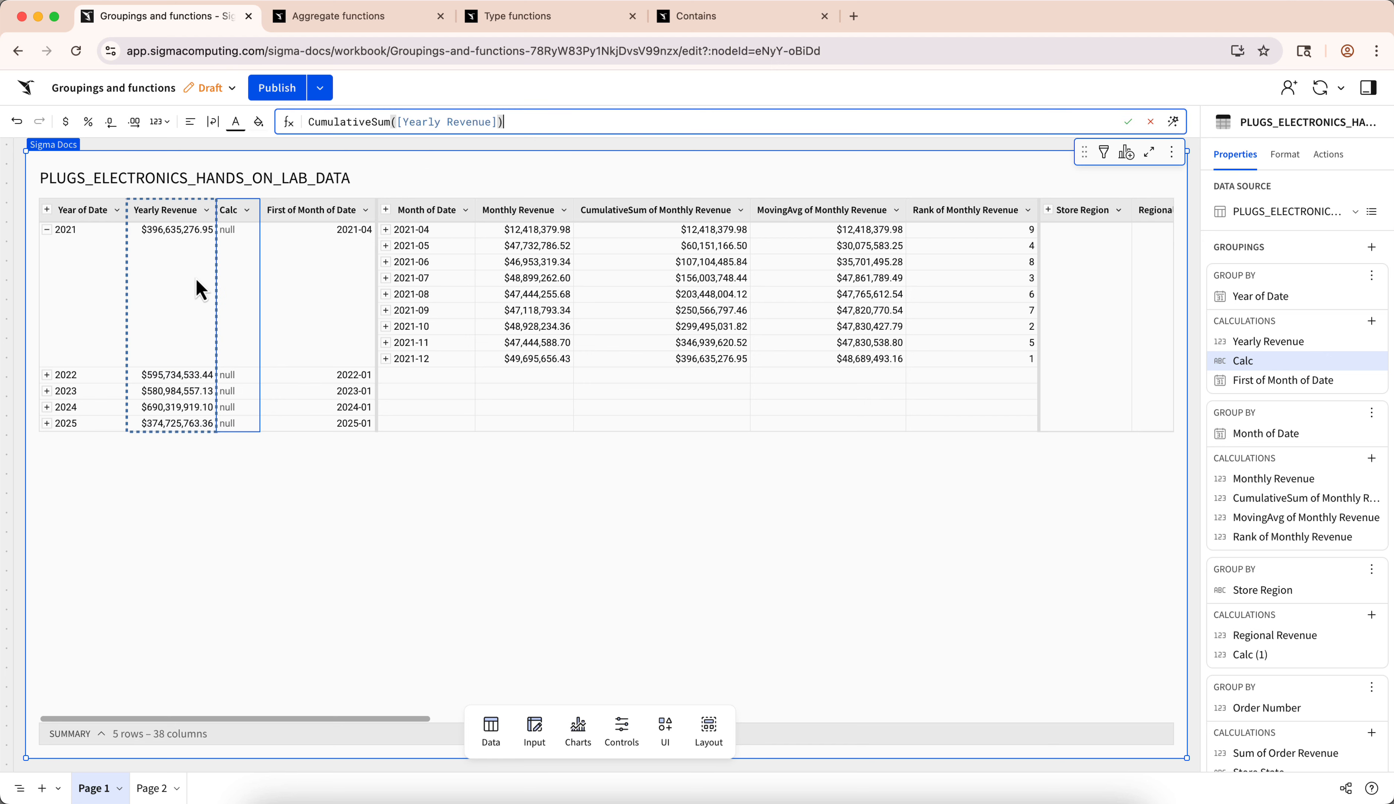
{"action": "key", "text": "Return"}
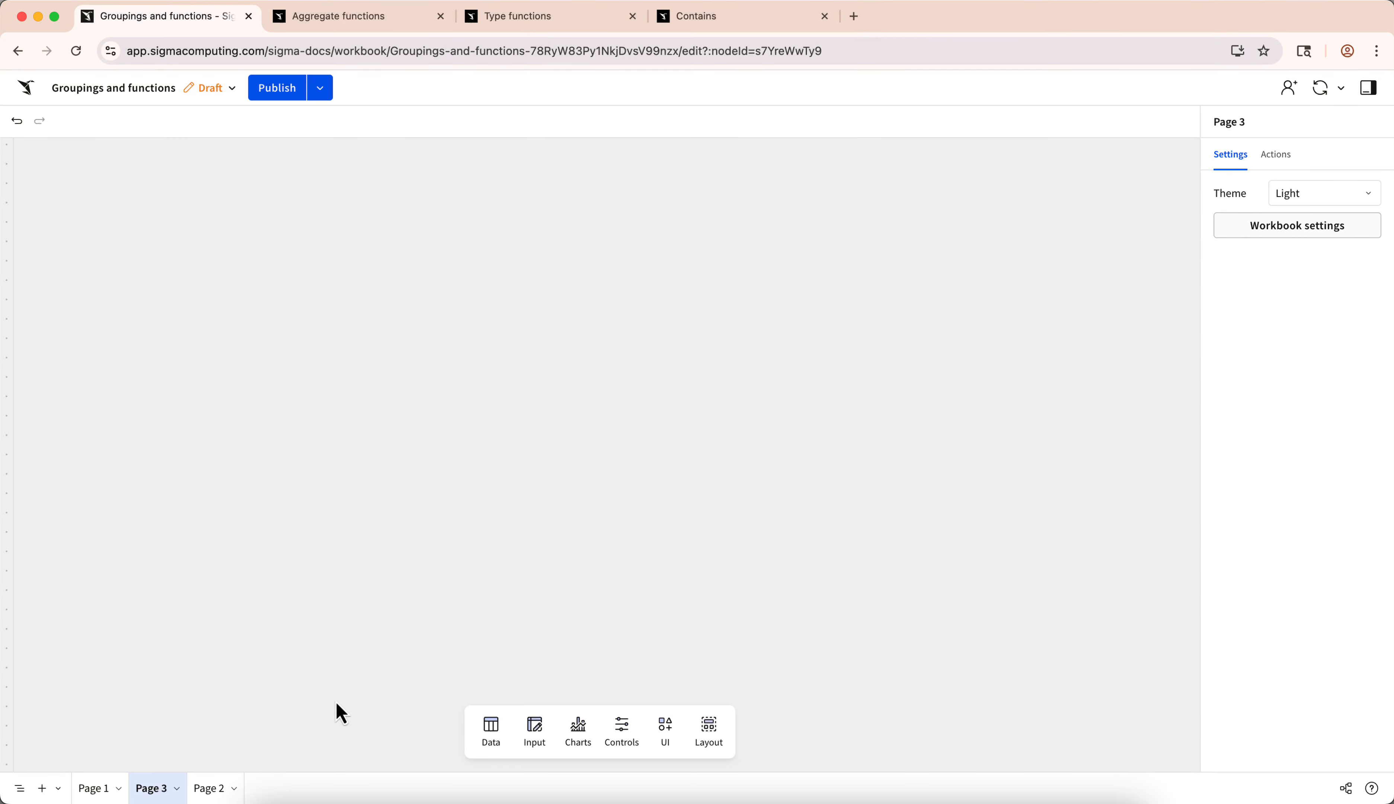
- Add a table on Page 3 from the RETAIL, PLUGS_ELECTRONICS source PLUGS_ELECTRONICS_HANDS_ON_LAB_DATA and make it taller
{"action": "left_click", "coordinate": [487, 728]}
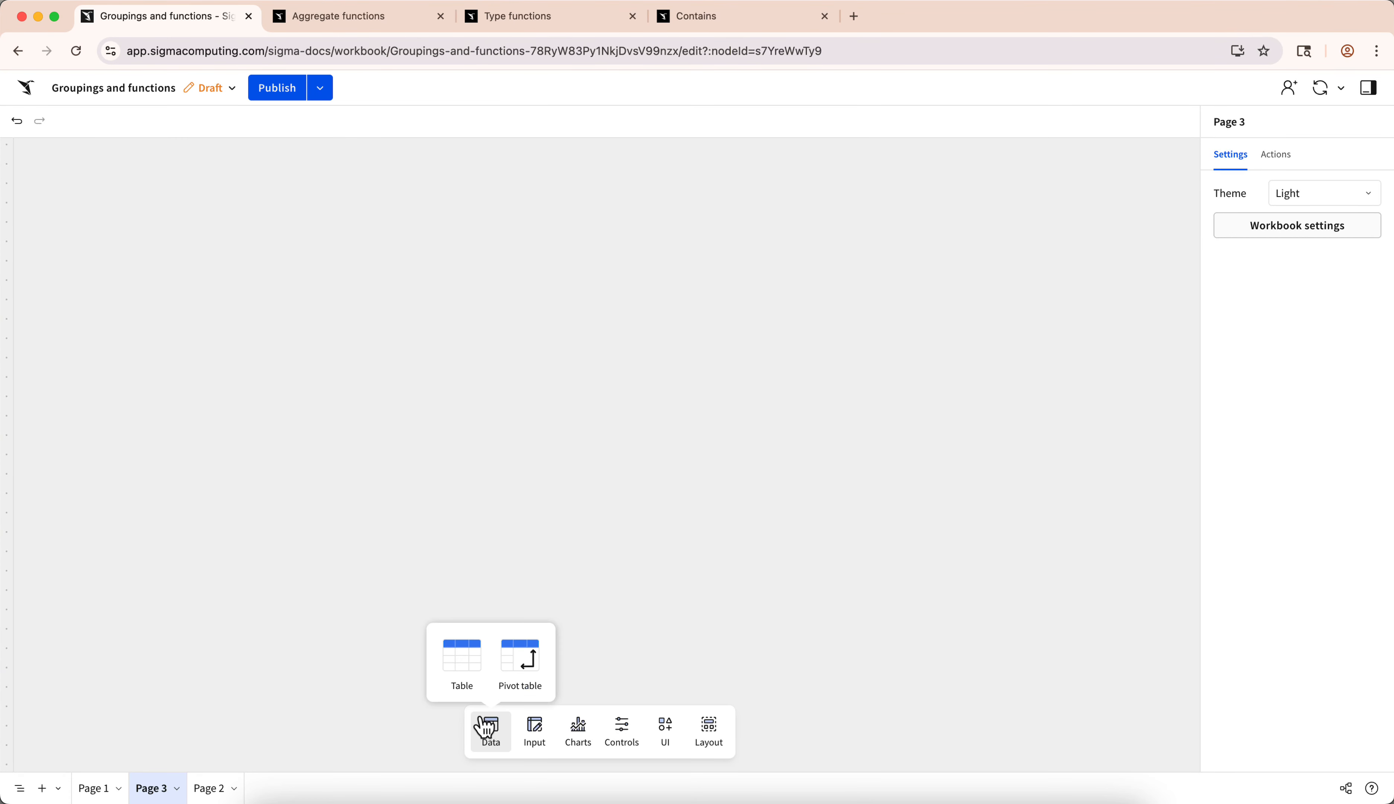
{"action": "left_click", "coordinate": [457, 676]}
{"action": "left_click", "coordinate": [446, 436]}
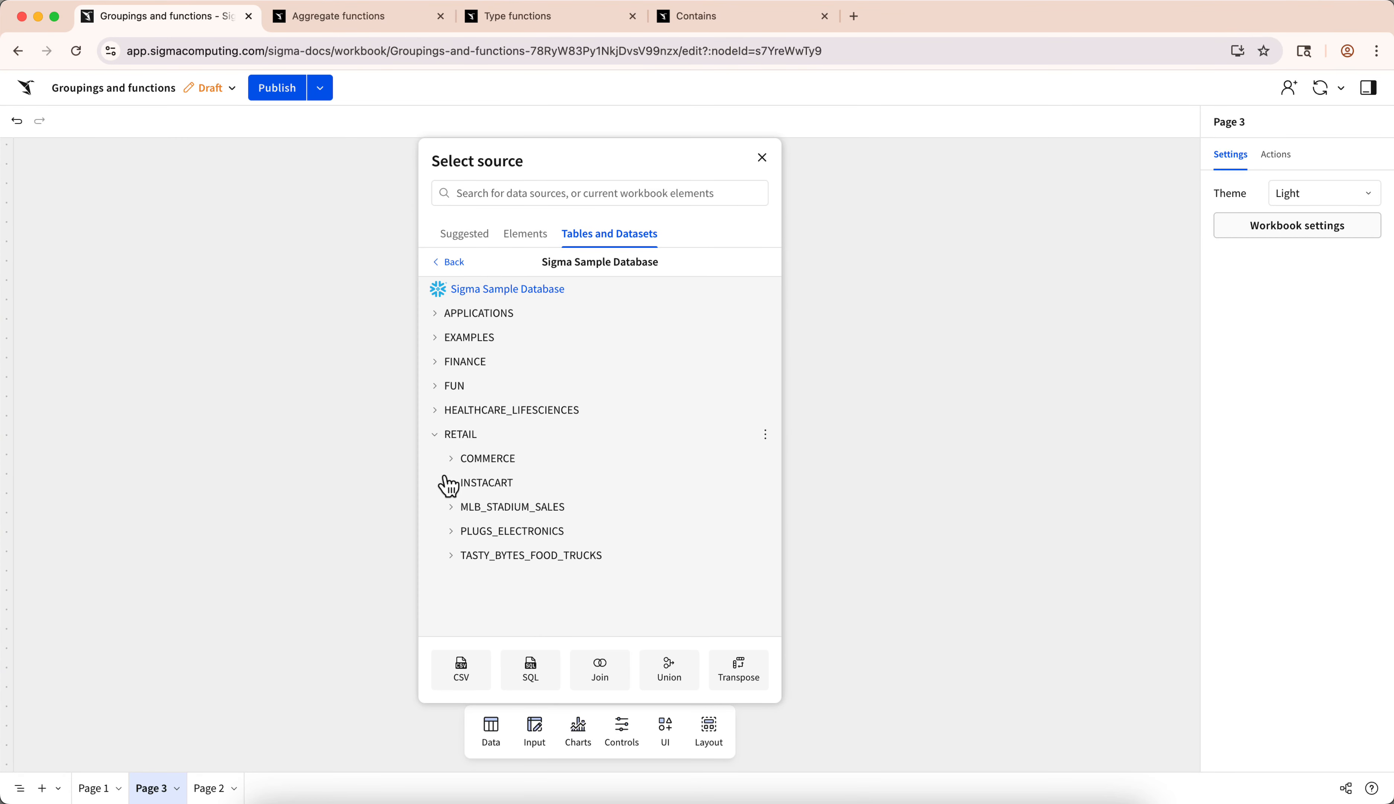
{"action": "left_click", "coordinate": [451, 532]}
{"action": "scroll", "coordinate": [452, 539], "scroll_direction": "down", "scroll_amount": 4}
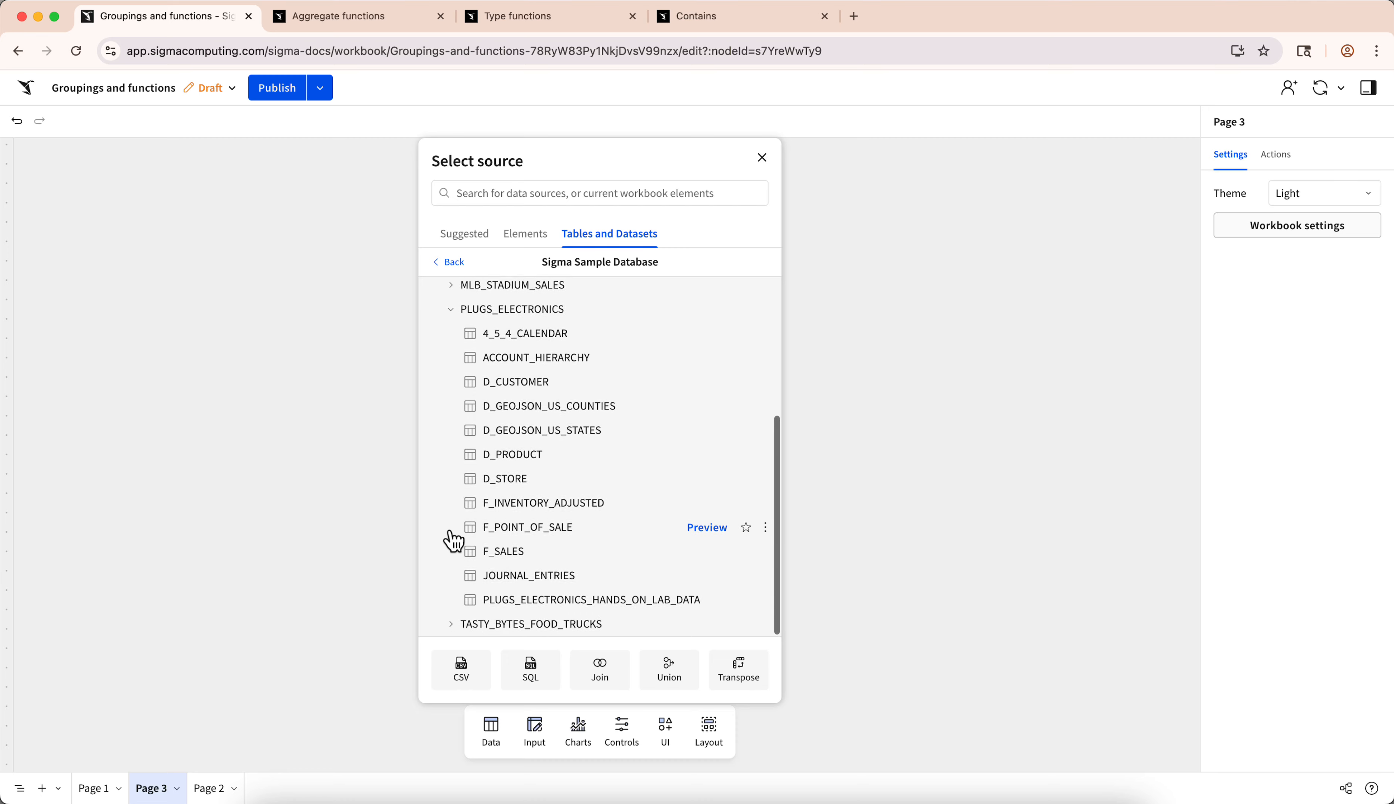
{"action": "left_click", "coordinate": [486, 606]}
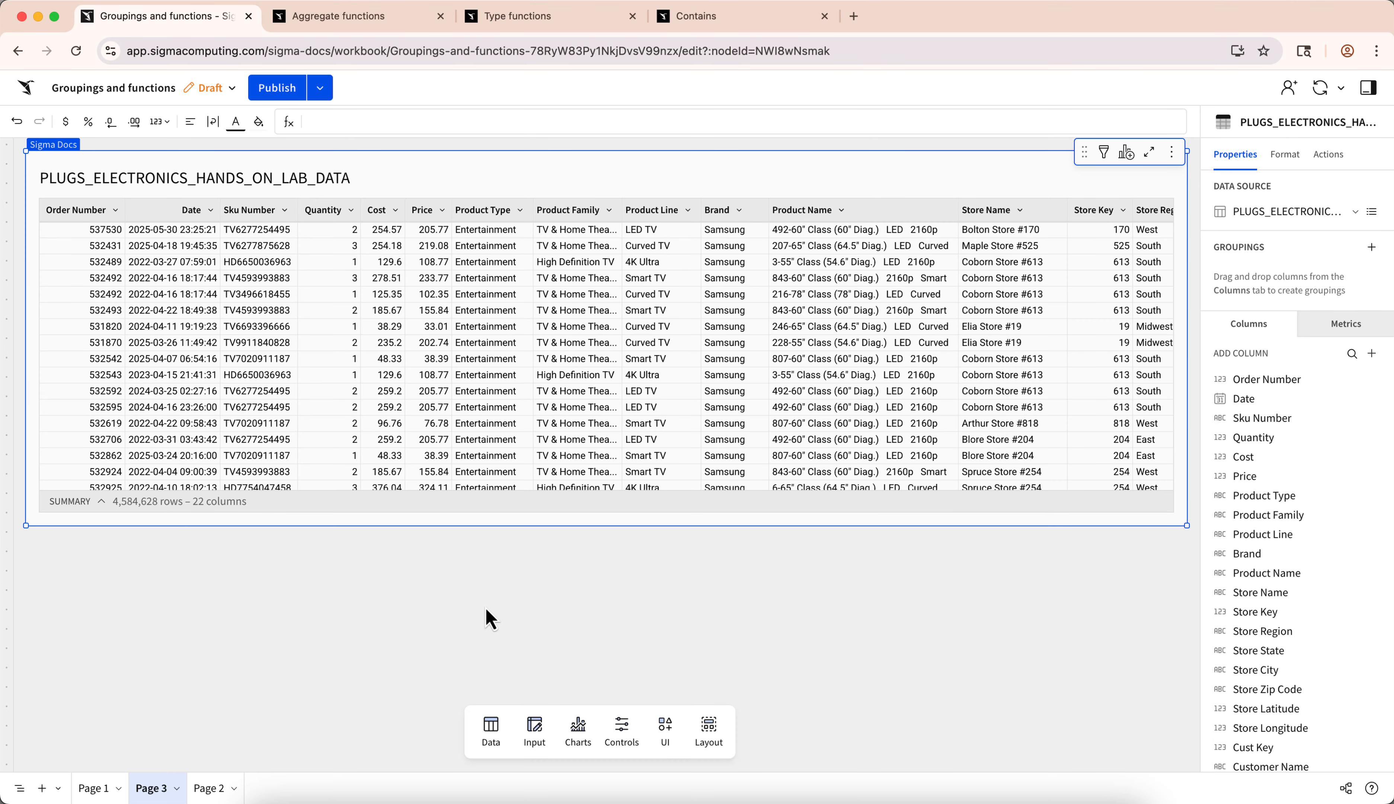
{"action": "left_click_drag", "start_coordinate": [490, 528], "coordinate": [498, 700]}
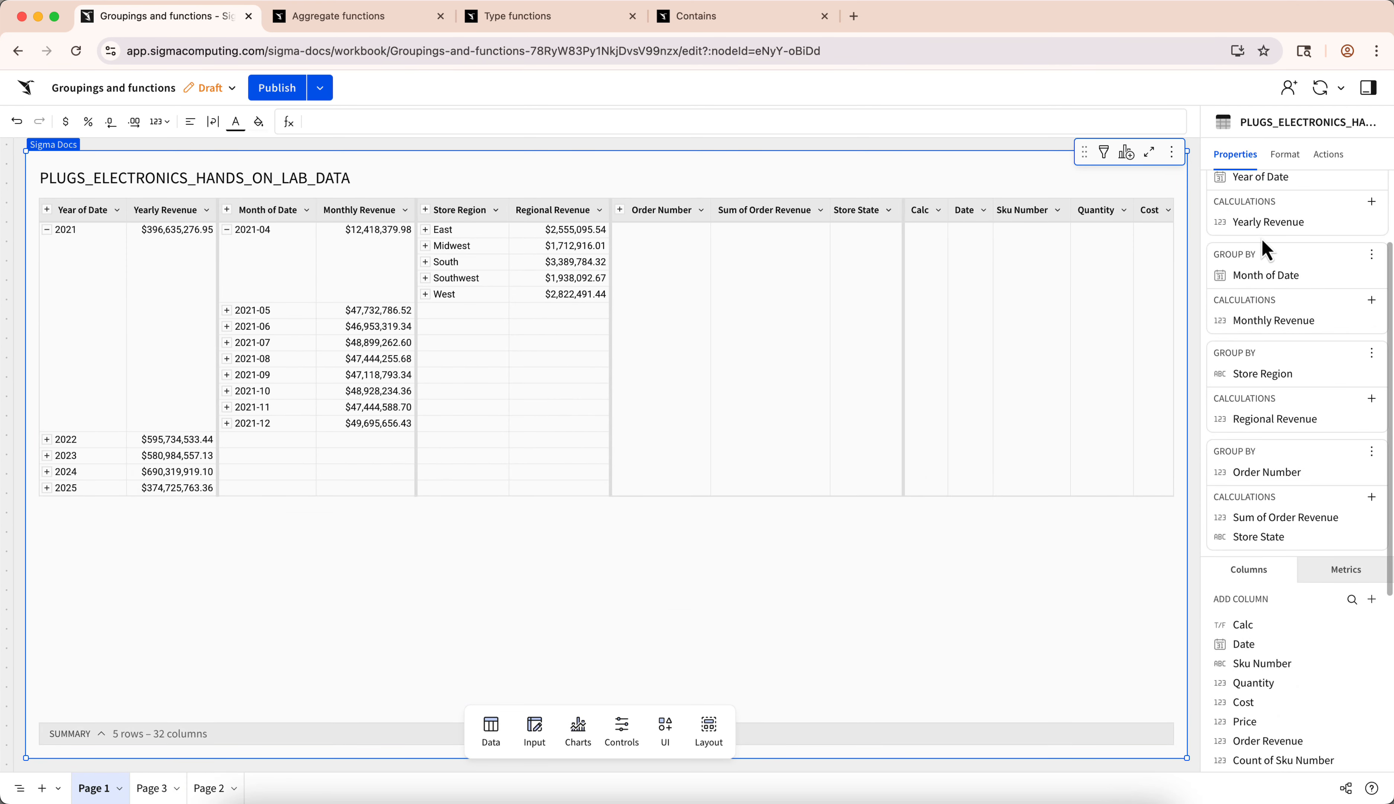
- In the Page 1 table, add a column after Monthly Revenue with the formula RowNumber()
{"action": "scroll", "coordinate": [1261, 244], "scroll_direction": "up", "scroll_amount": 3}
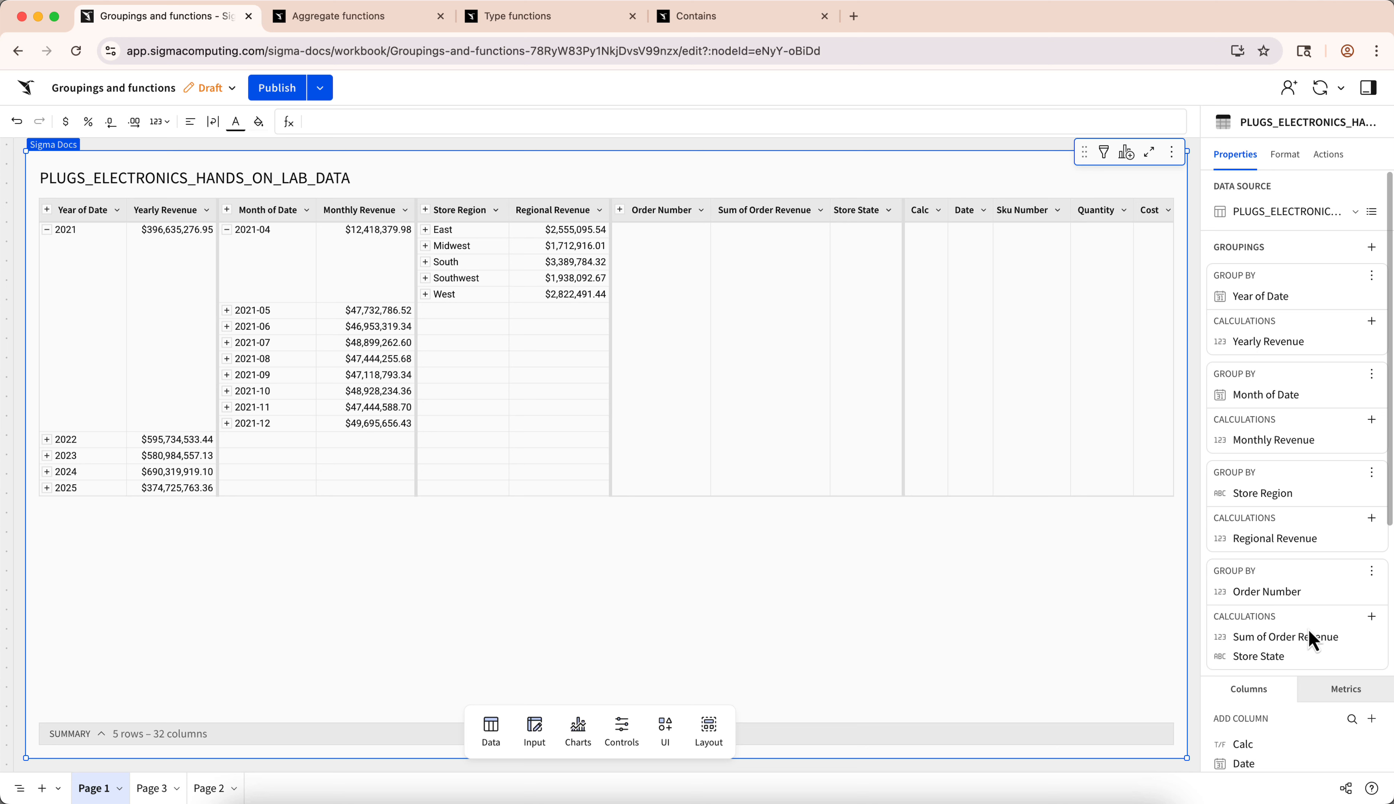
{"action": "left_click", "coordinate": [404, 210]}
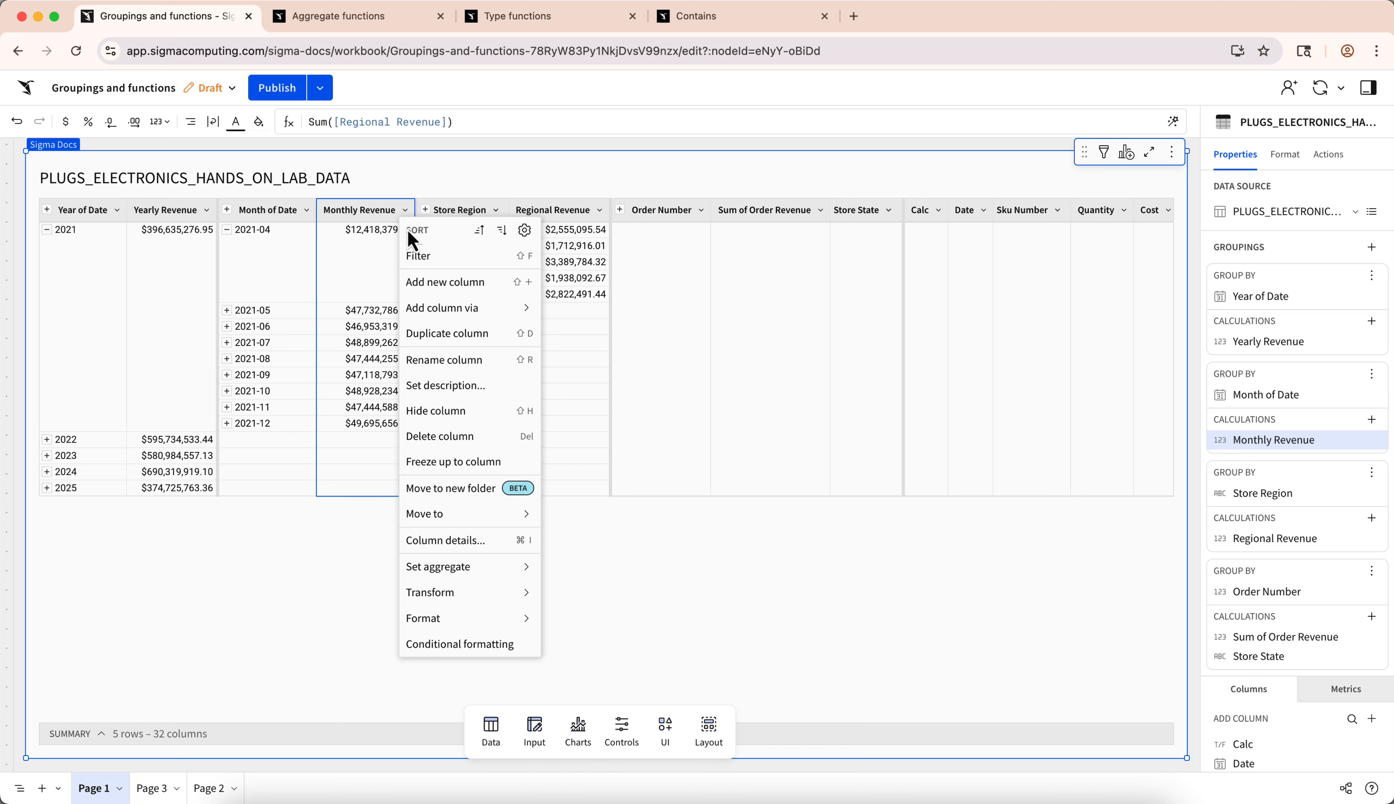
{"action": "left_click", "coordinate": [421, 283]}
{"action": "type", "text": "RowNumber()"}
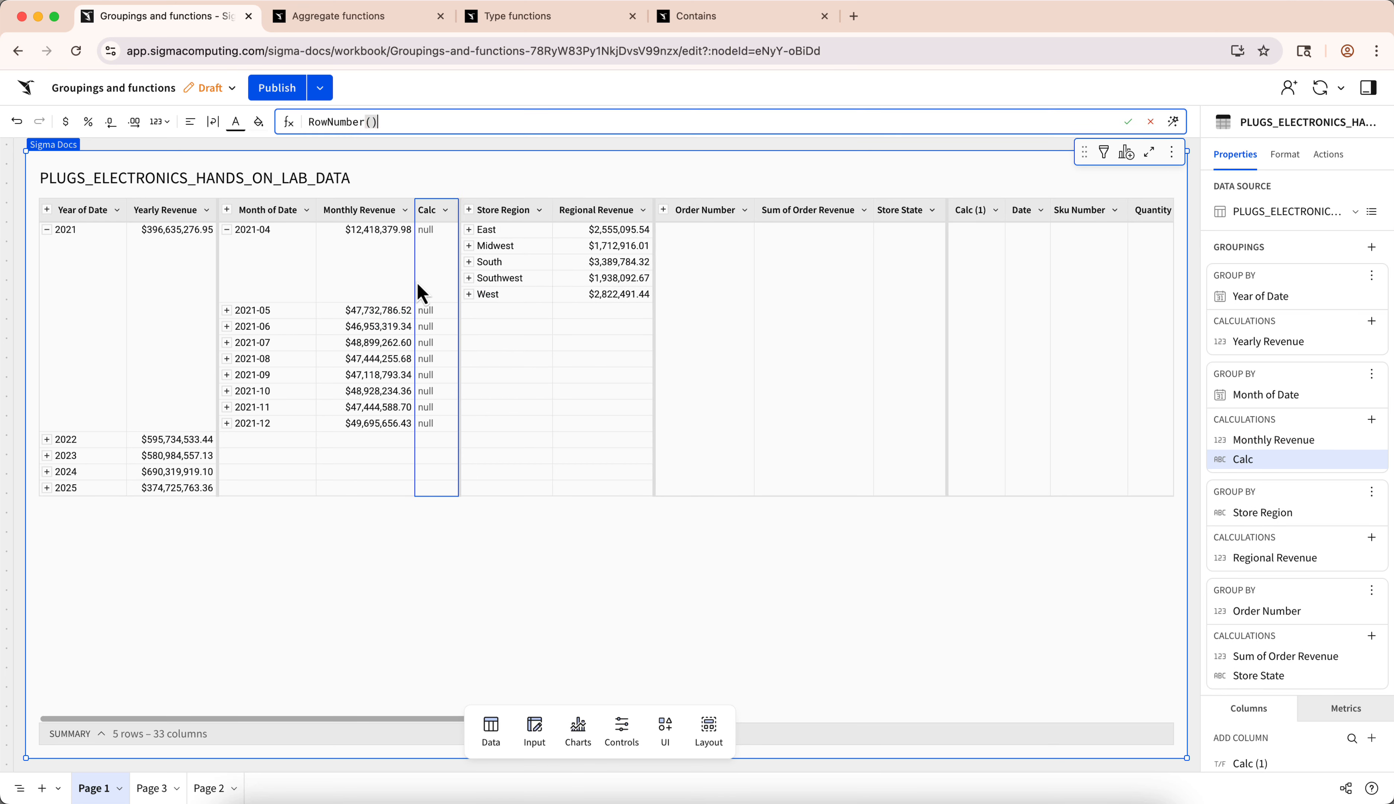
{"action": "key", "text": "Return"}
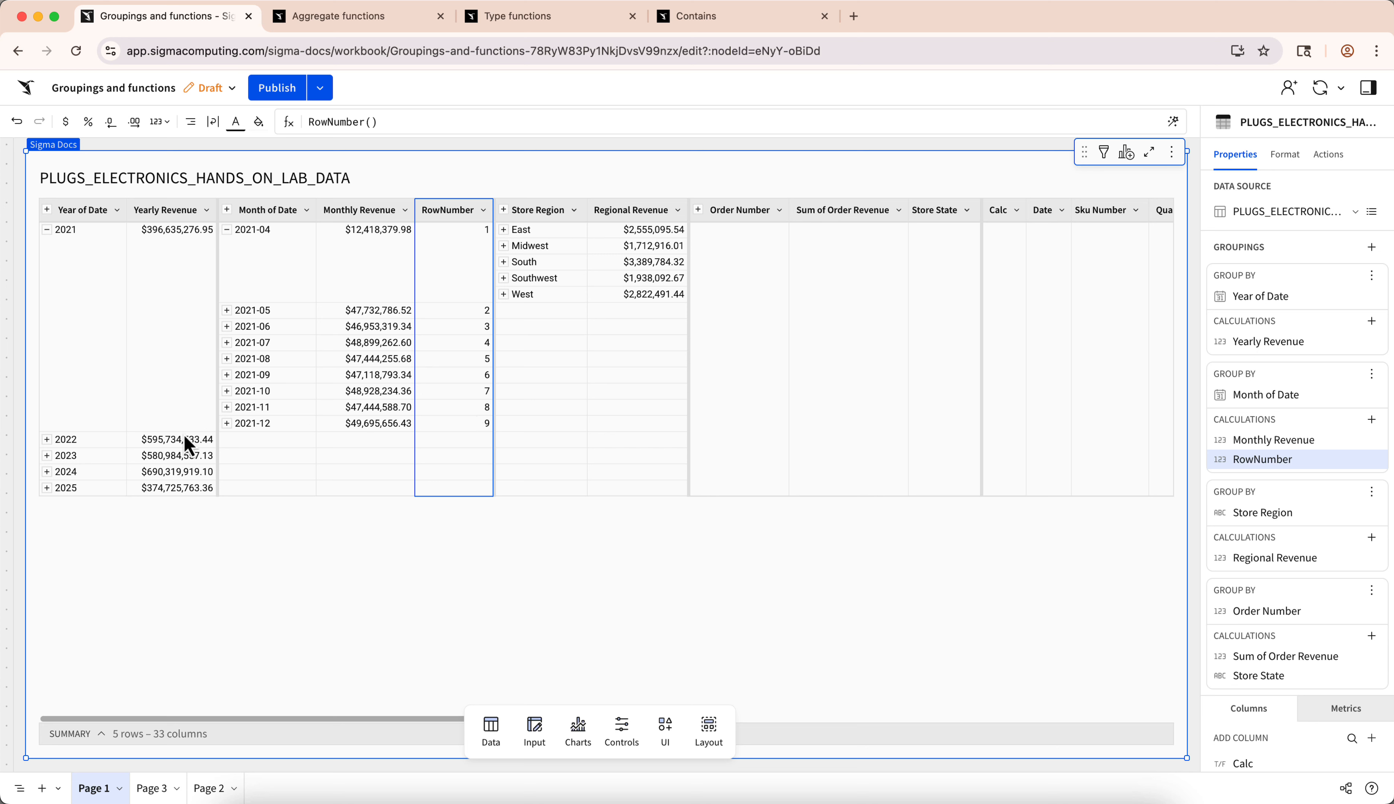
- Expand the 2022 group and compare its monthly row numbers with those of 2021
{"action": "left_click", "coordinate": [47, 440]}
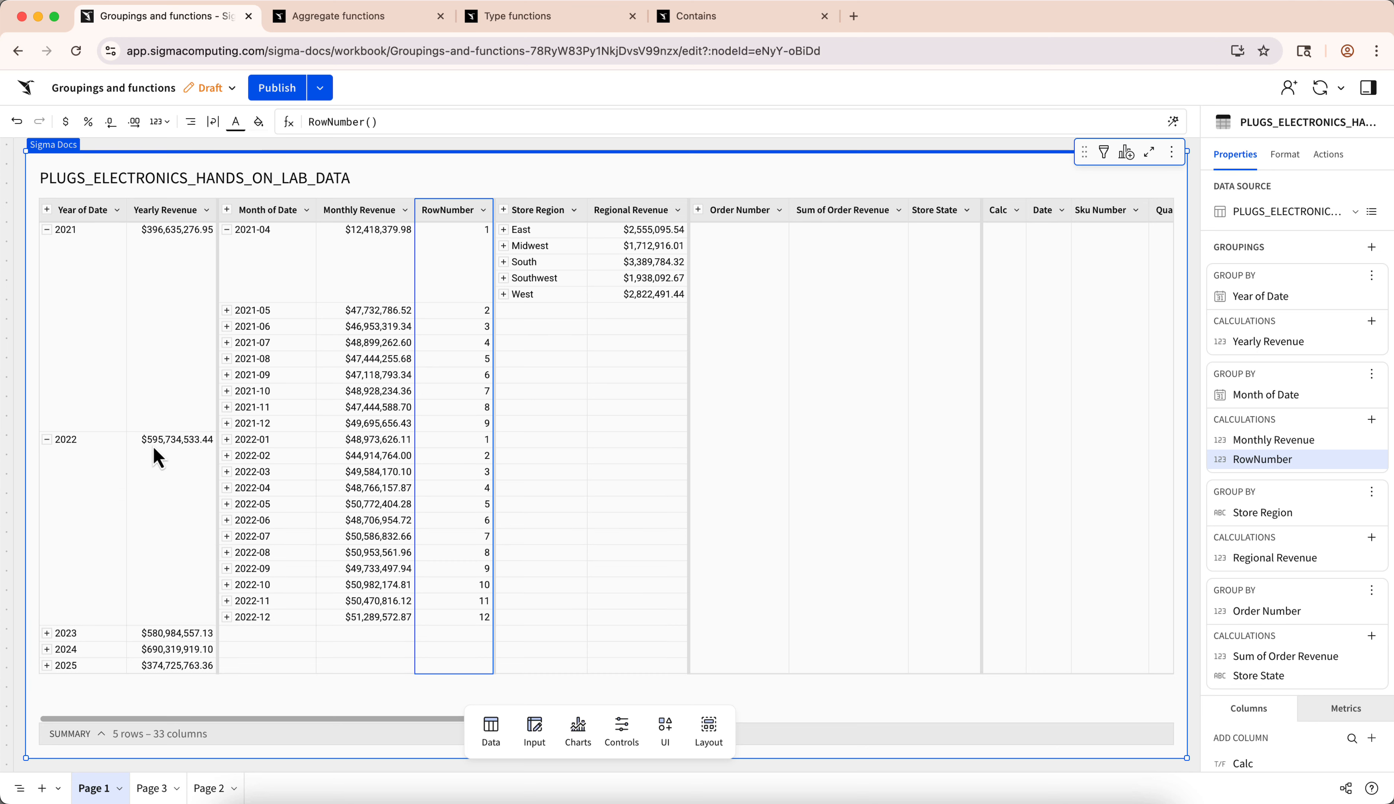
{"action": "left_click", "coordinate": [182, 453]}
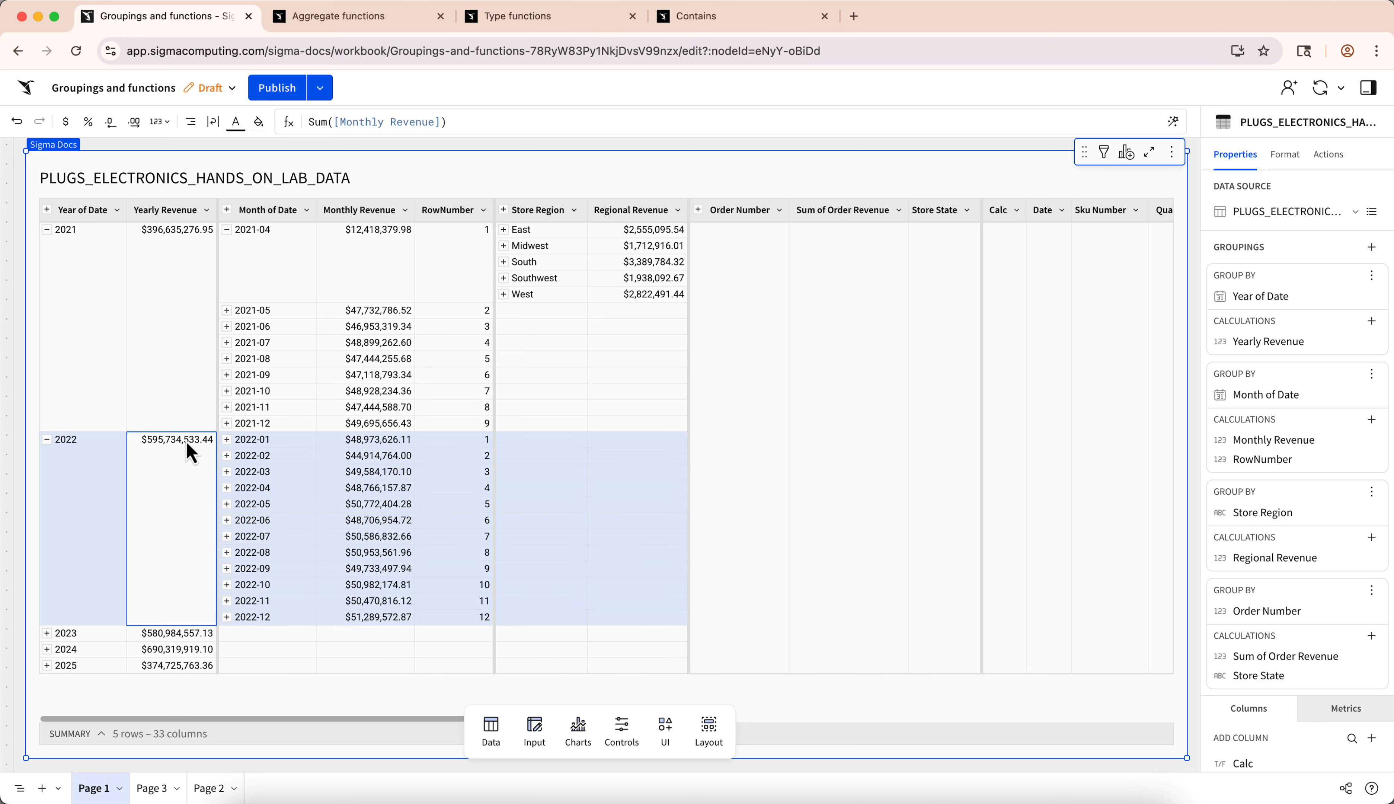
{"action": "left_click", "coordinate": [481, 440]}
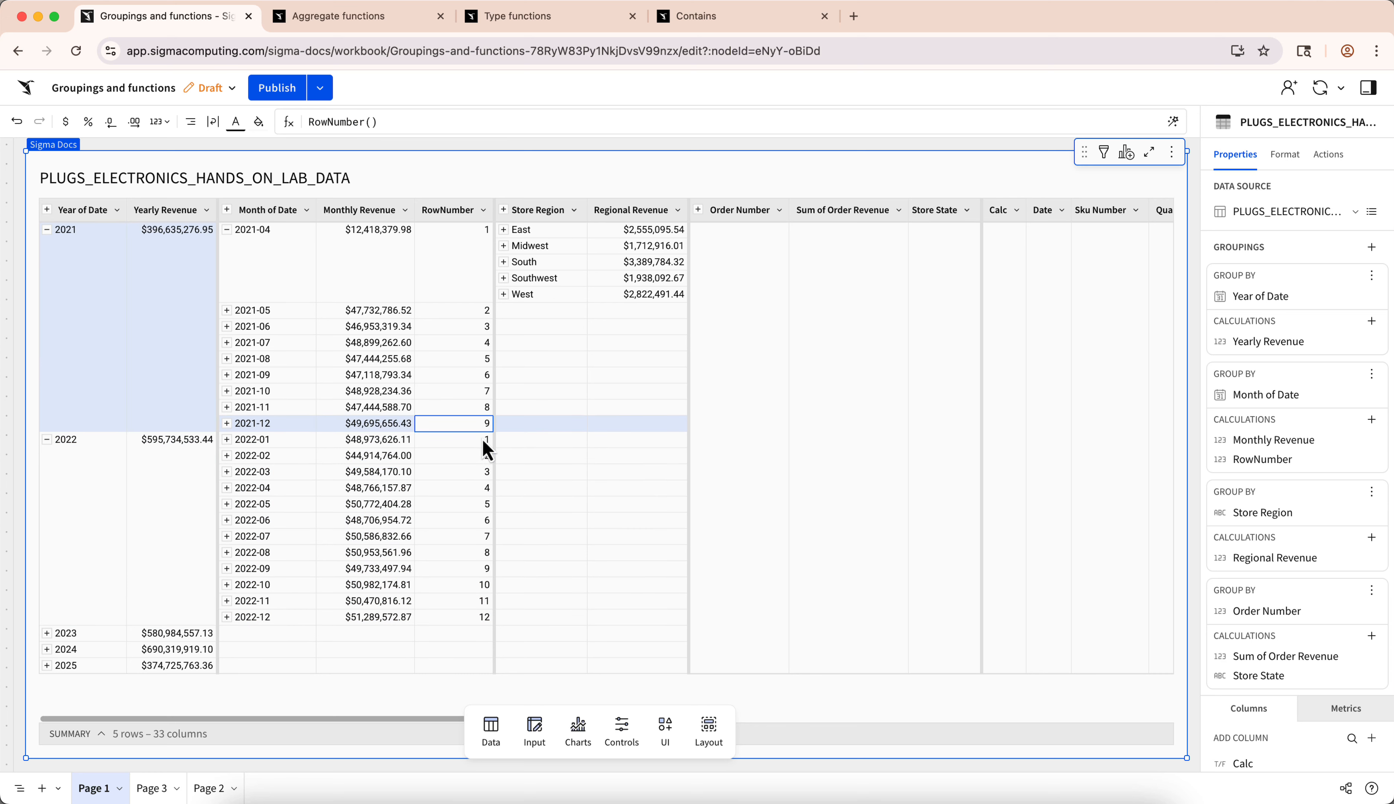
{"action": "left_click", "coordinate": [484, 618]}
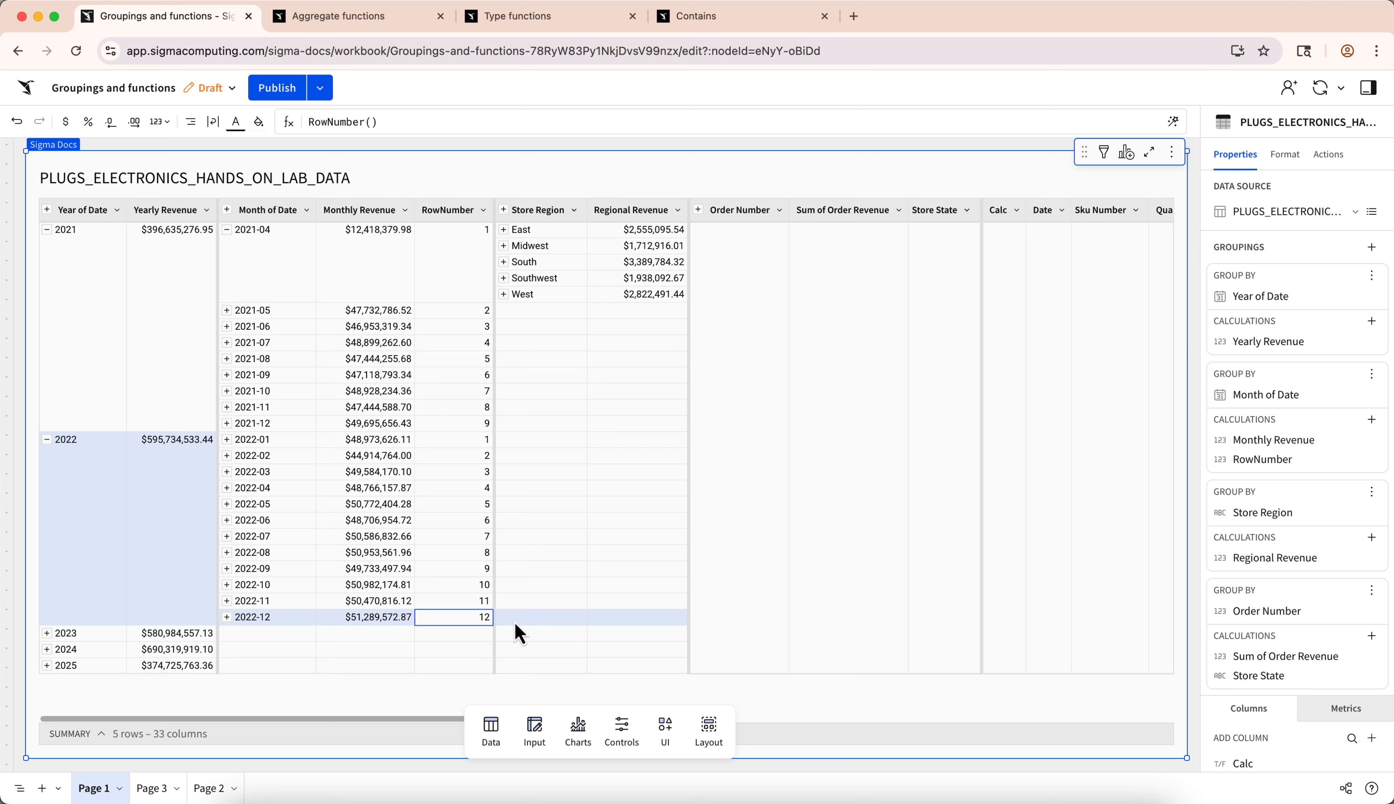
- Add another column after Monthly Revenue with the formula CumulativeSum([Monthly Revenue])
{"action": "left_click", "coordinate": [407, 212]}
{"action": "left_click", "coordinate": [434, 284]}
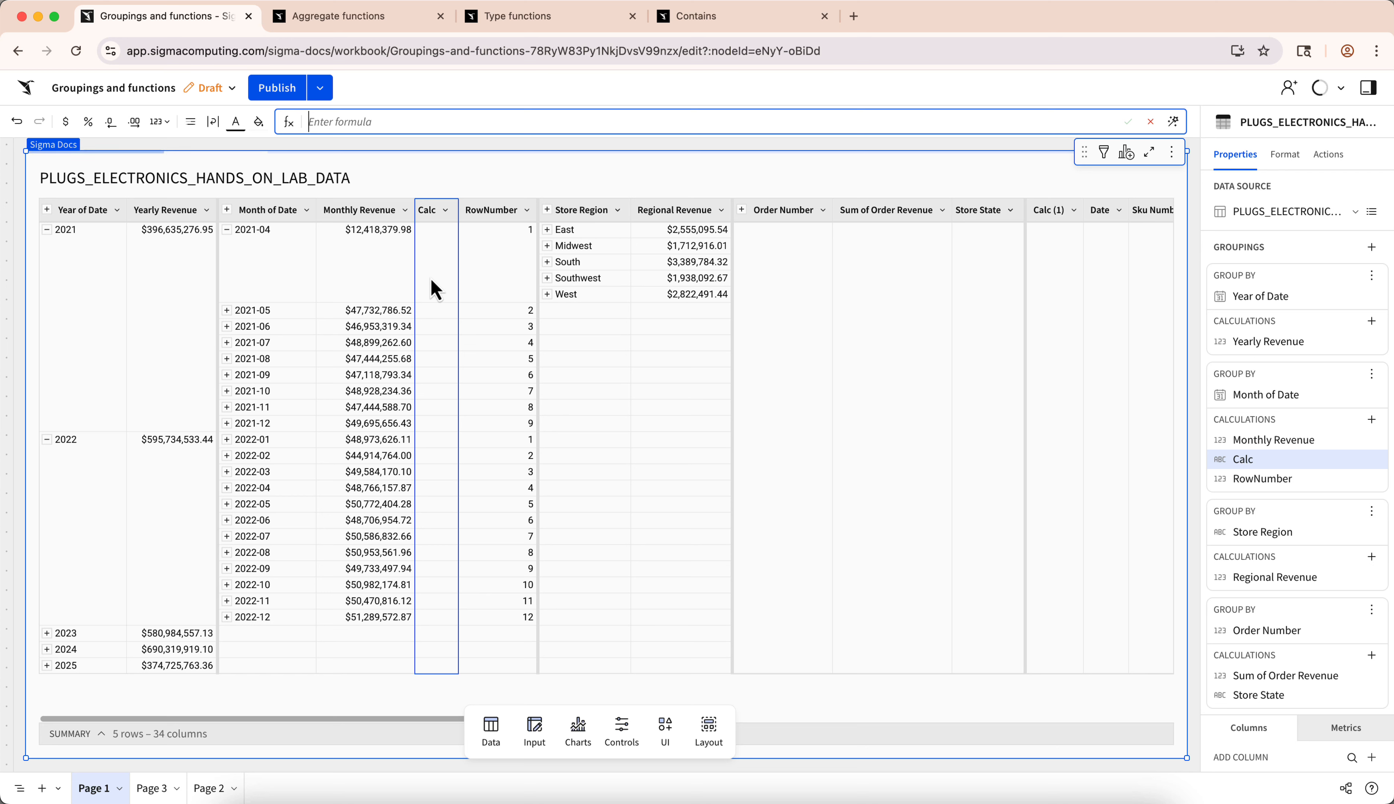
{"action": "type", "text": "Cumul"}
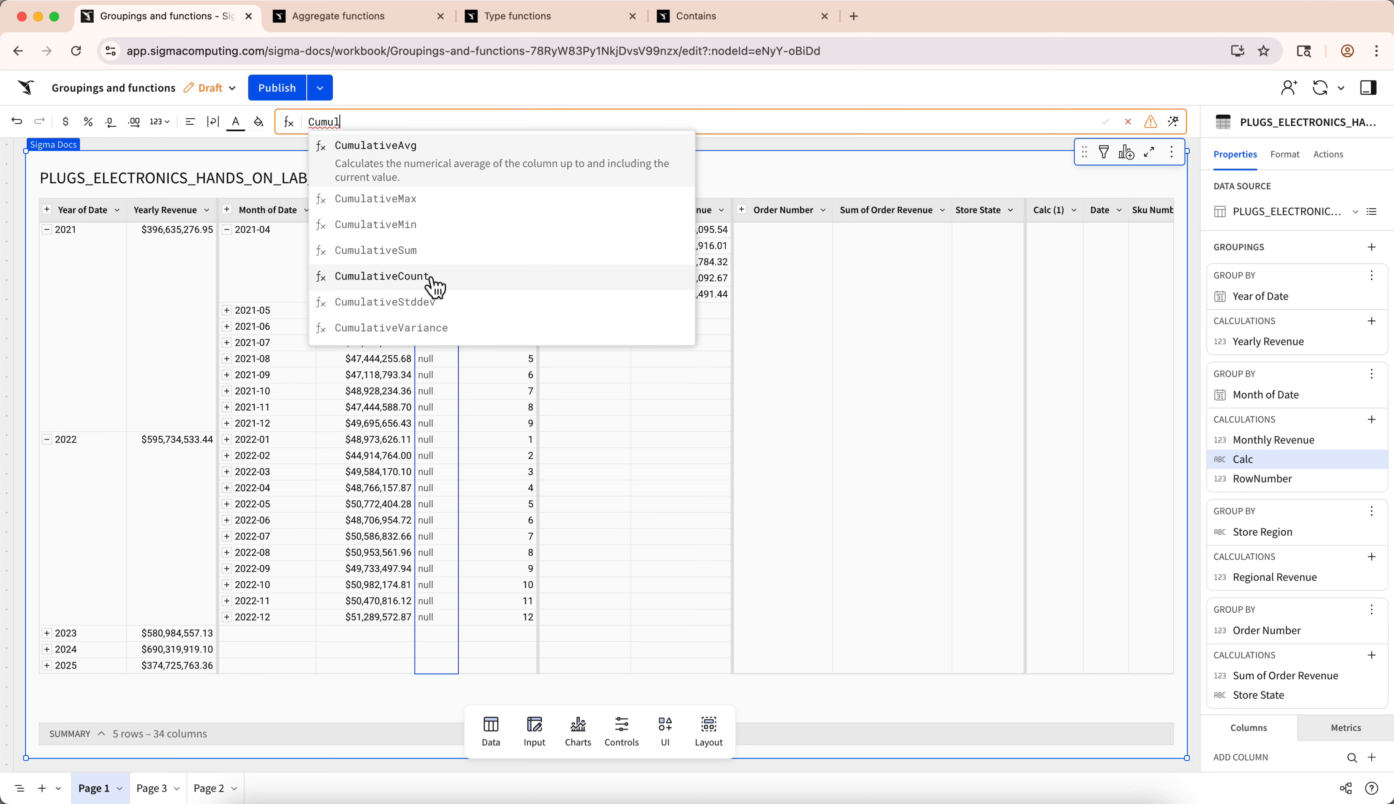
{"action": "type", "text": "ativeSum([Monthly Revenue])"}
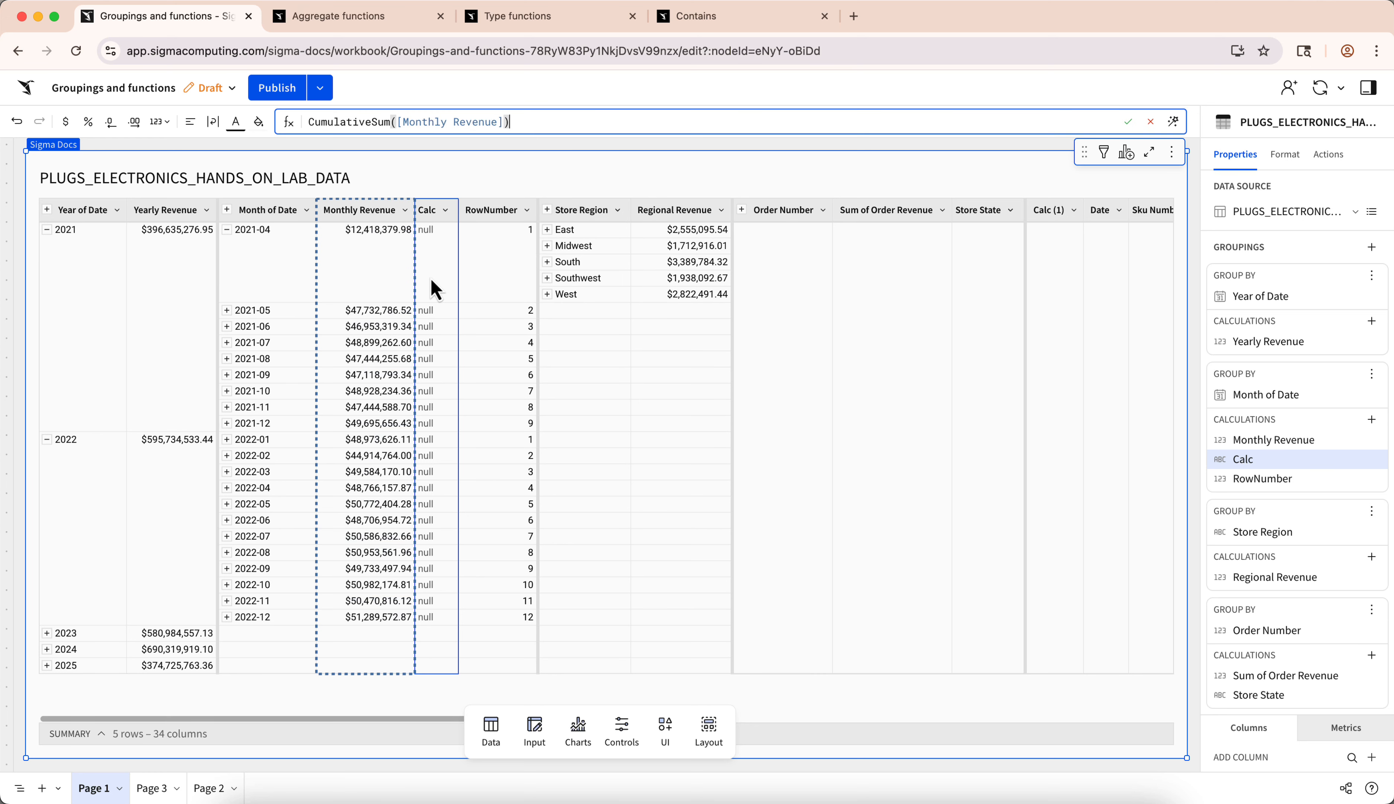
{"action": "key", "text": "Return"}
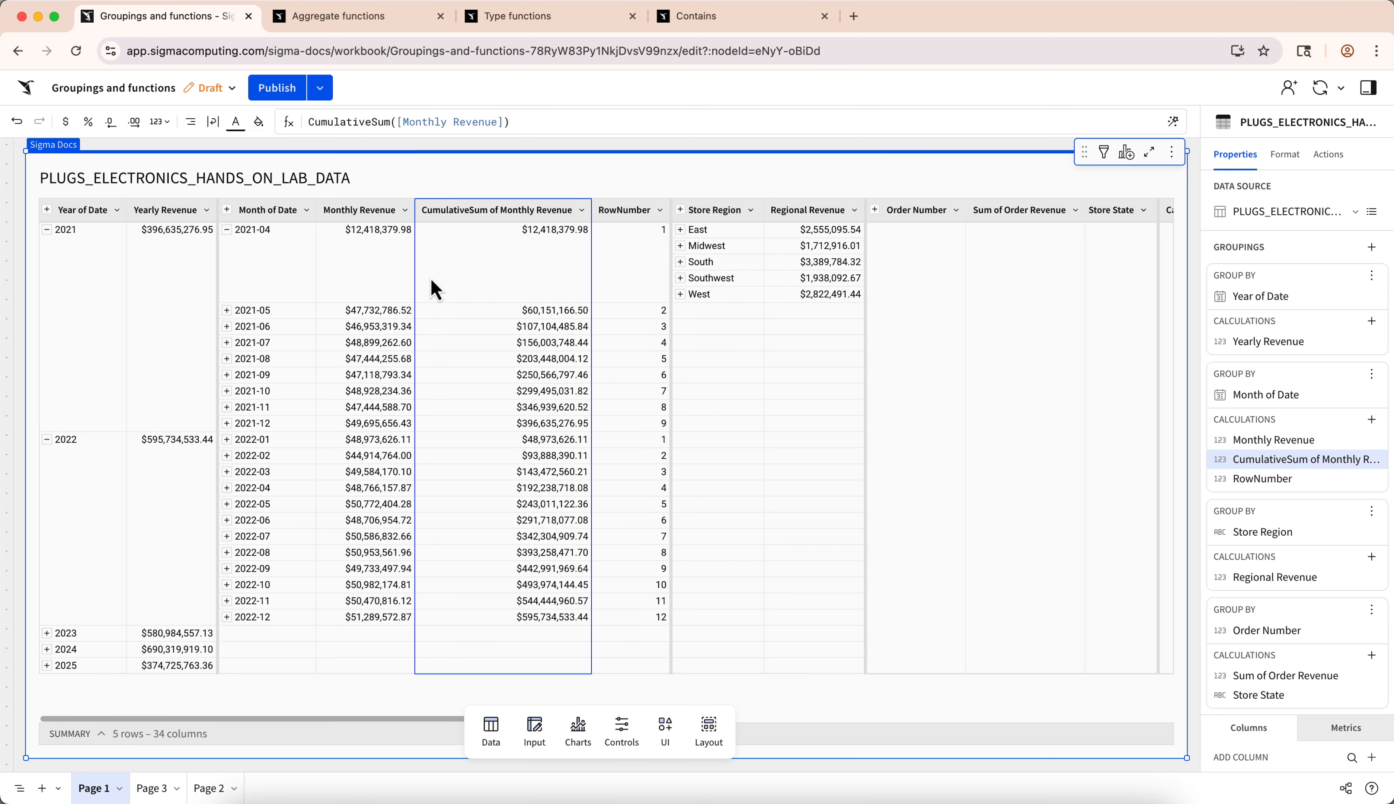
- Rename the CumulativeSum of Monthly Revenue column as Cumulative Revenue
{"action": "double_click", "coordinate": [478, 209]}
{"action": "type", "text": "Cumulative Revenue"}
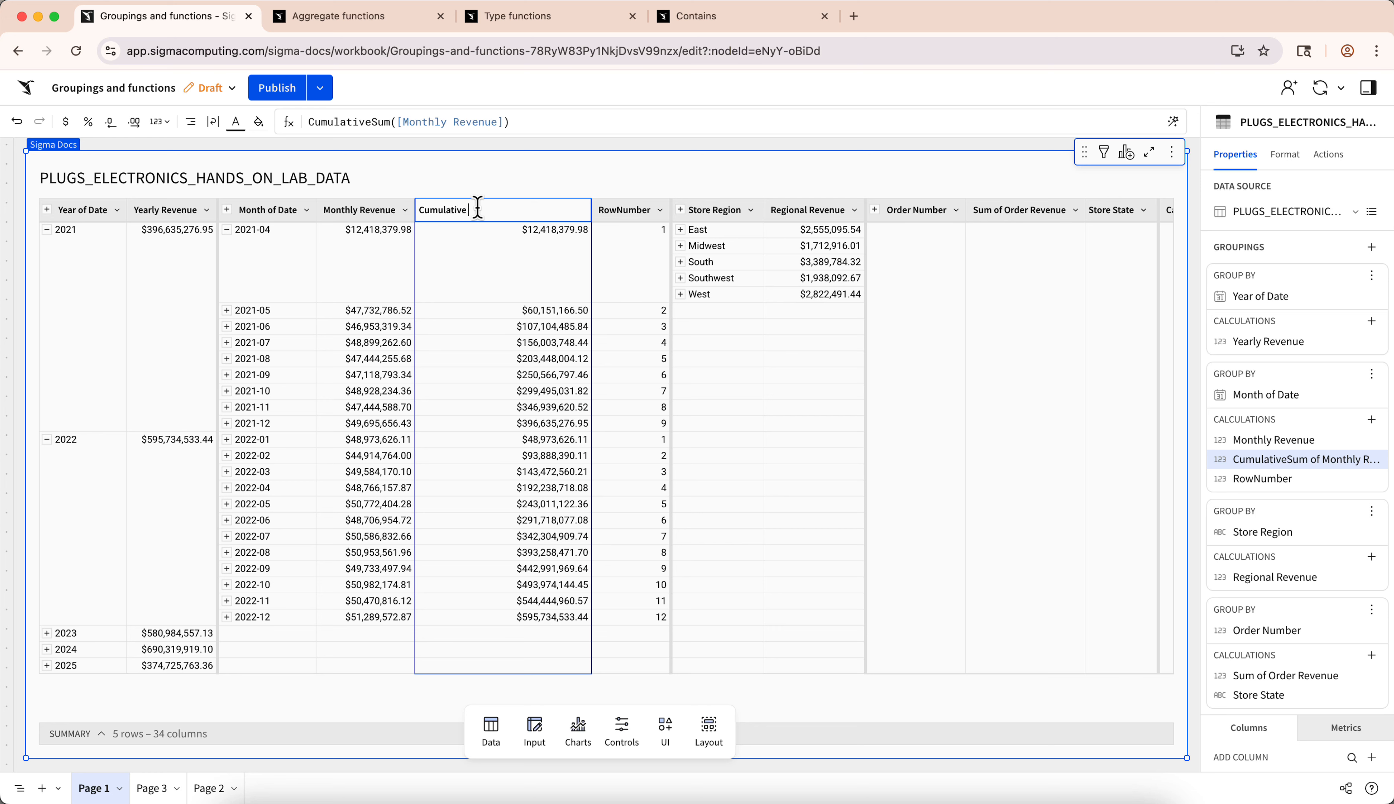
{"action": "key", "text": "Return"}
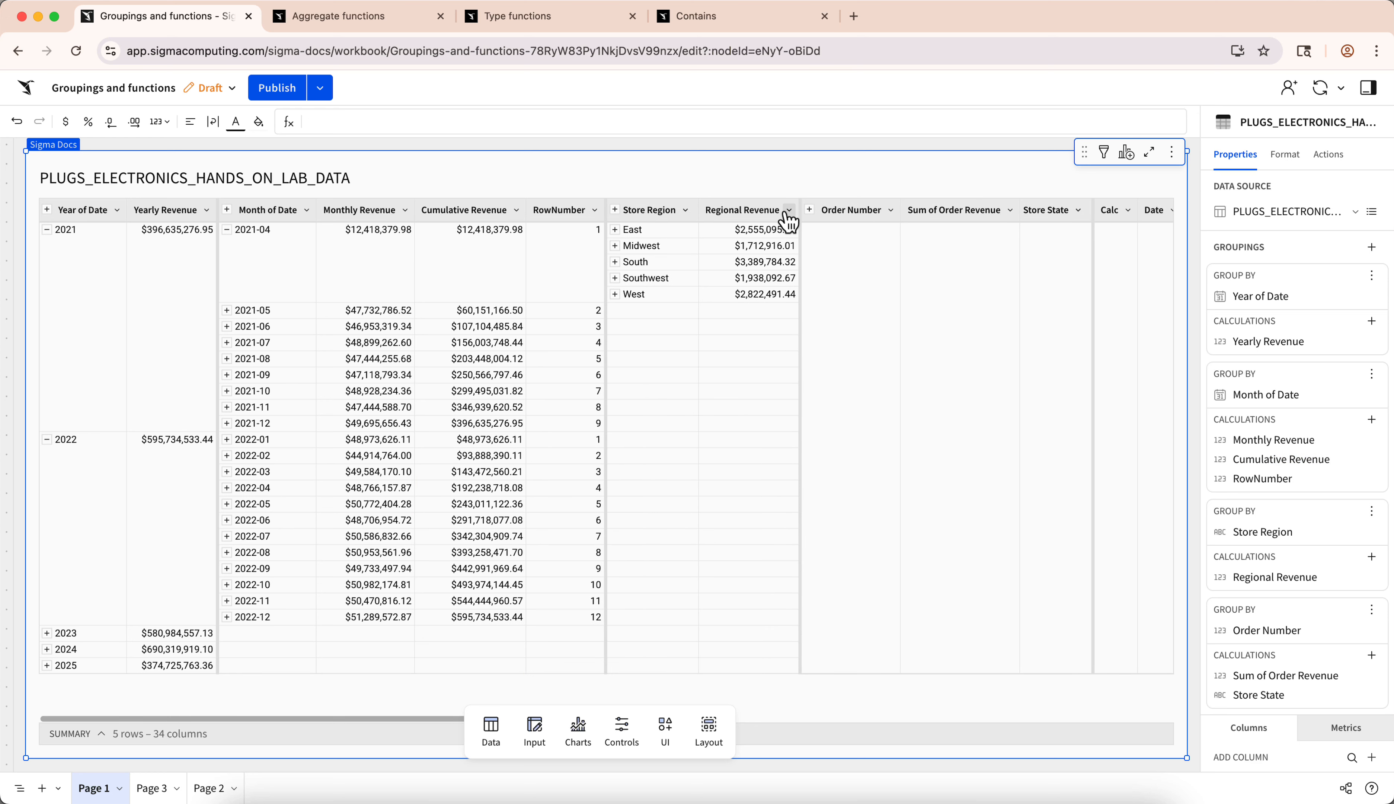
- Try adding a column after Regional Revenue with the formula CumulativeSum([Order Revenue])
{"action": "left_click", "coordinate": [789, 210]}
{"action": "left_click", "coordinate": [823, 283]}
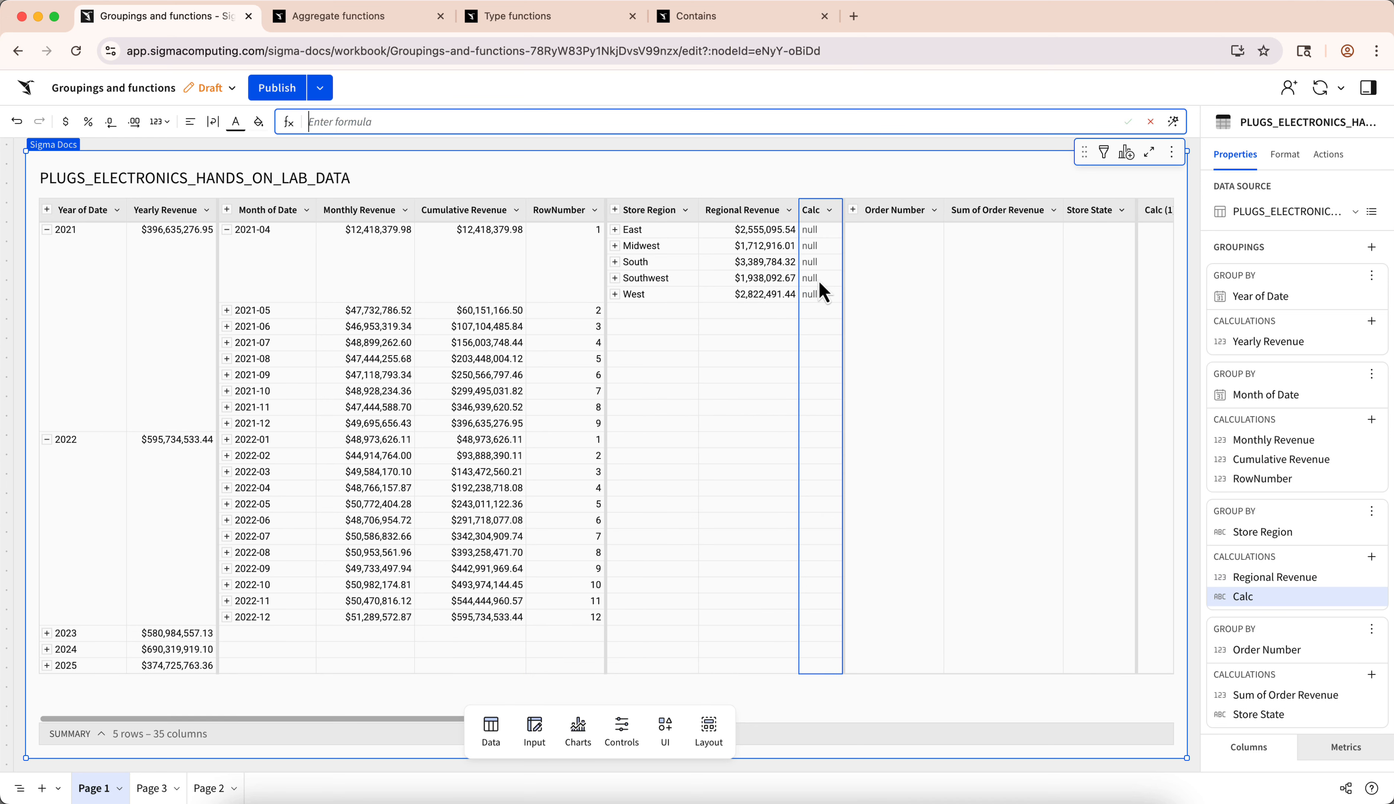
{"action": "type", "text": "Cumulati"}
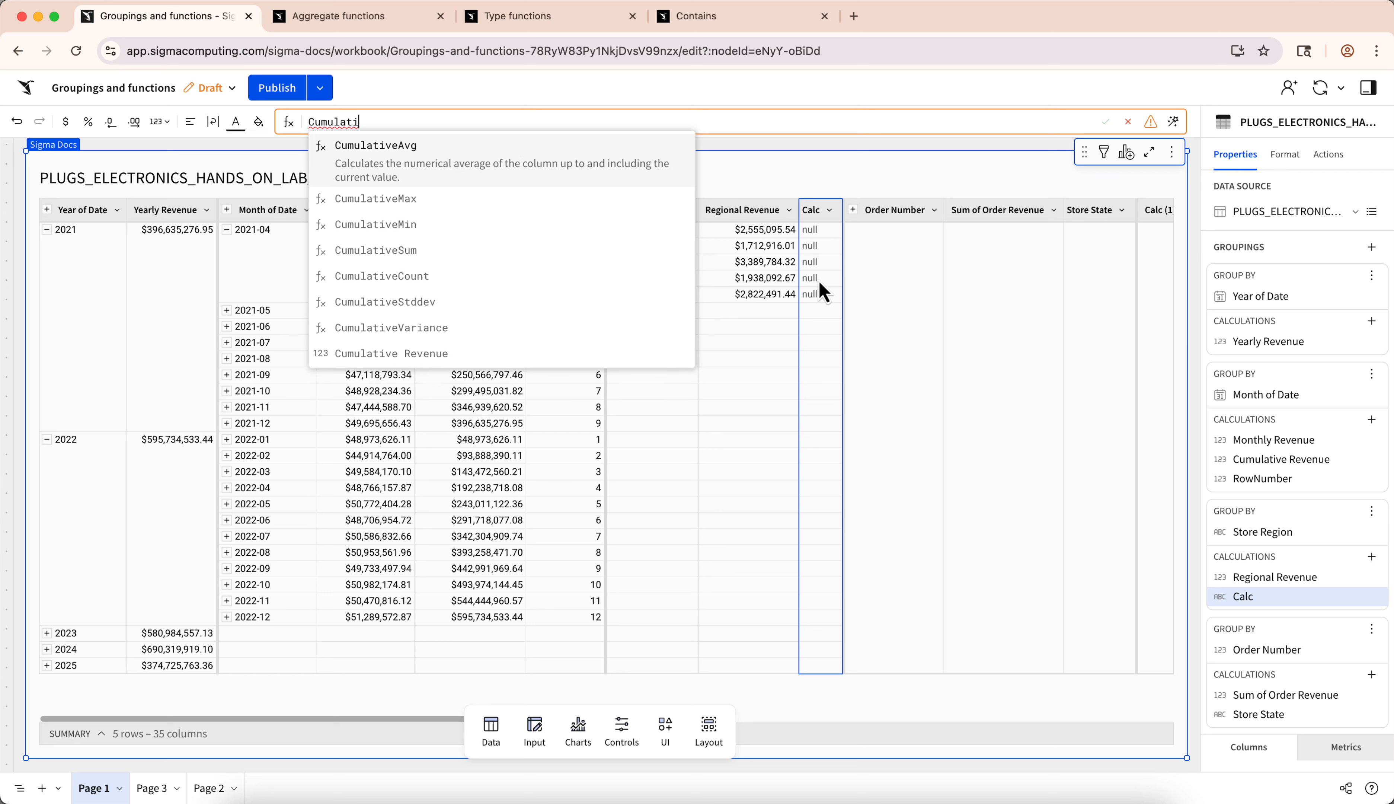
{"action": "type", "text": "veSum([Order Revenue])"}
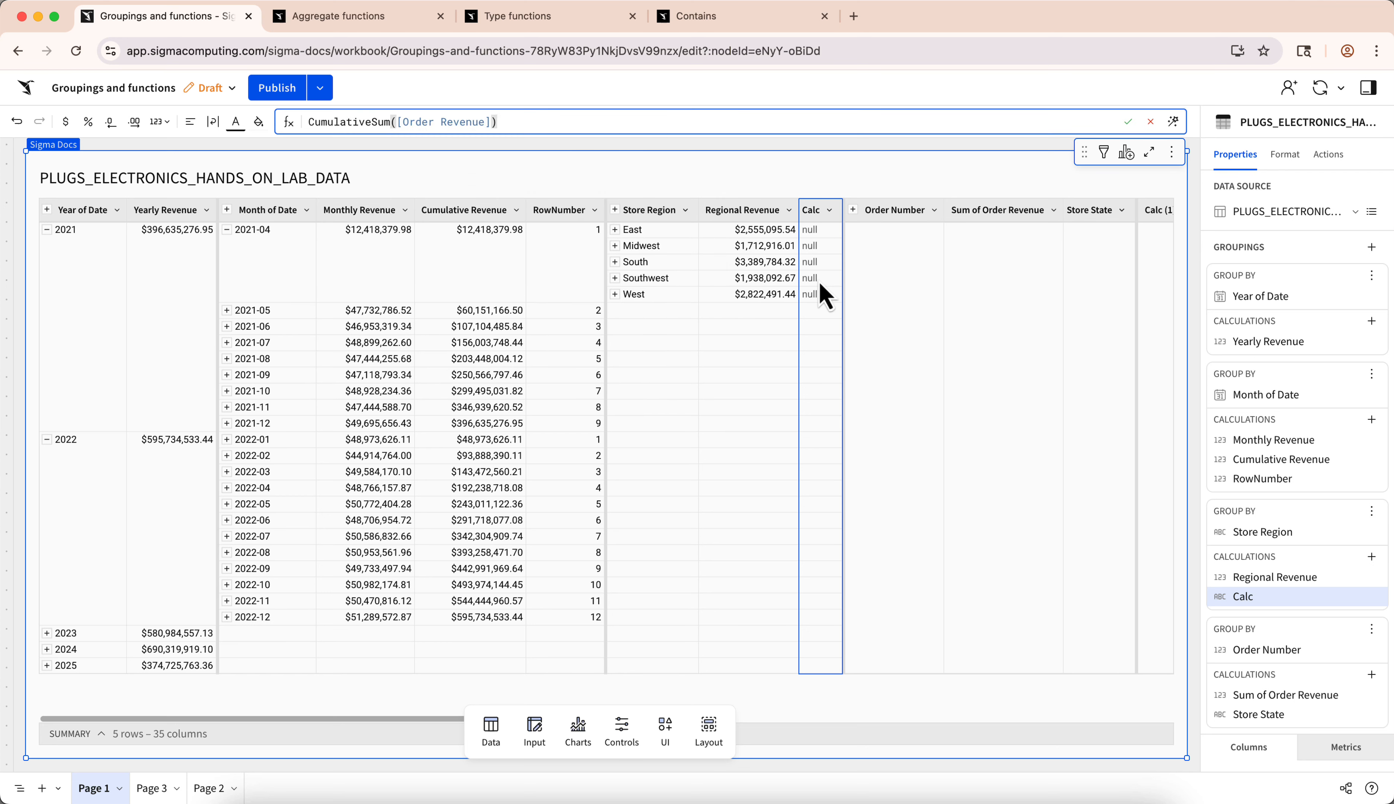
{"action": "key", "text": "Return"}
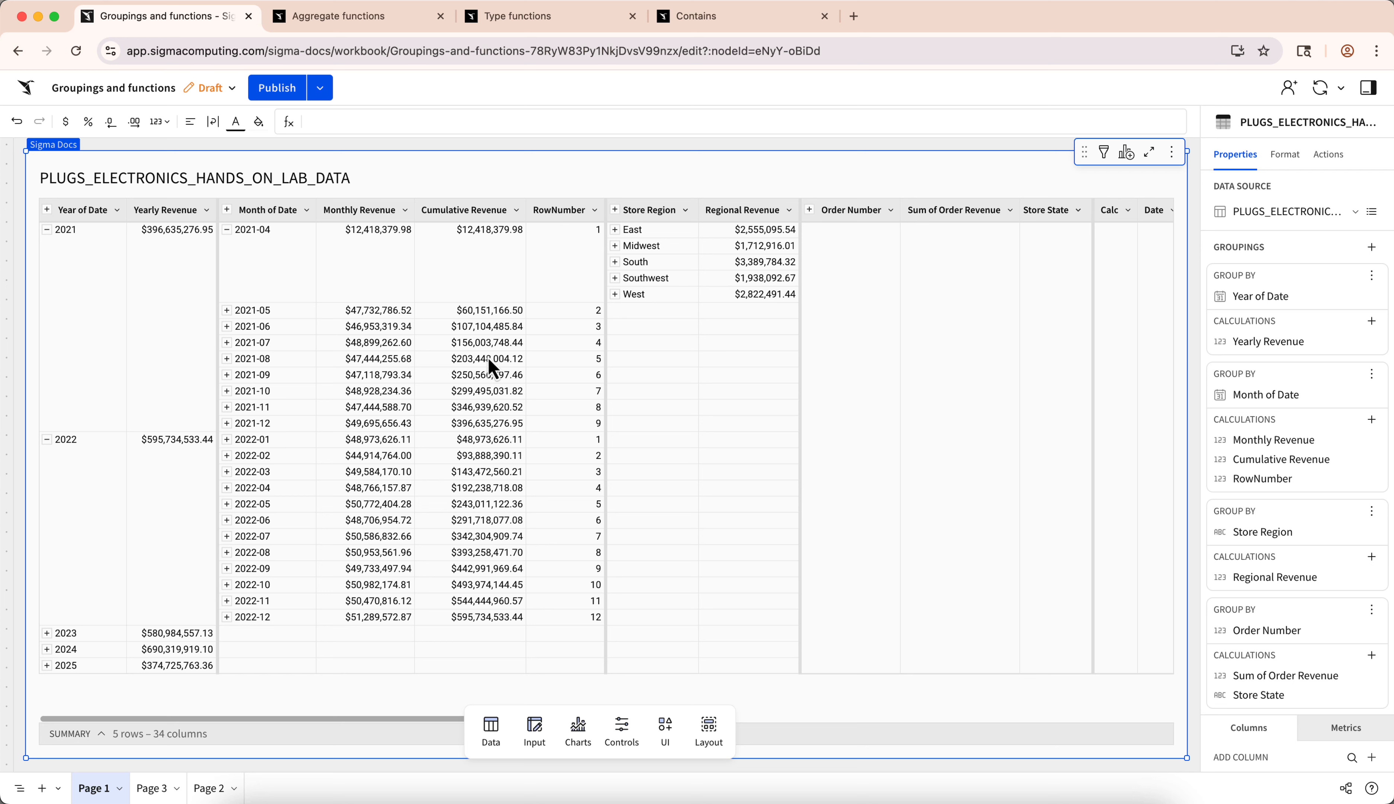
- Compare the Cumulative Revenue values for 2022-01 and 2022-12 within the 2022 group
{"action": "left_click", "coordinate": [490, 440]}
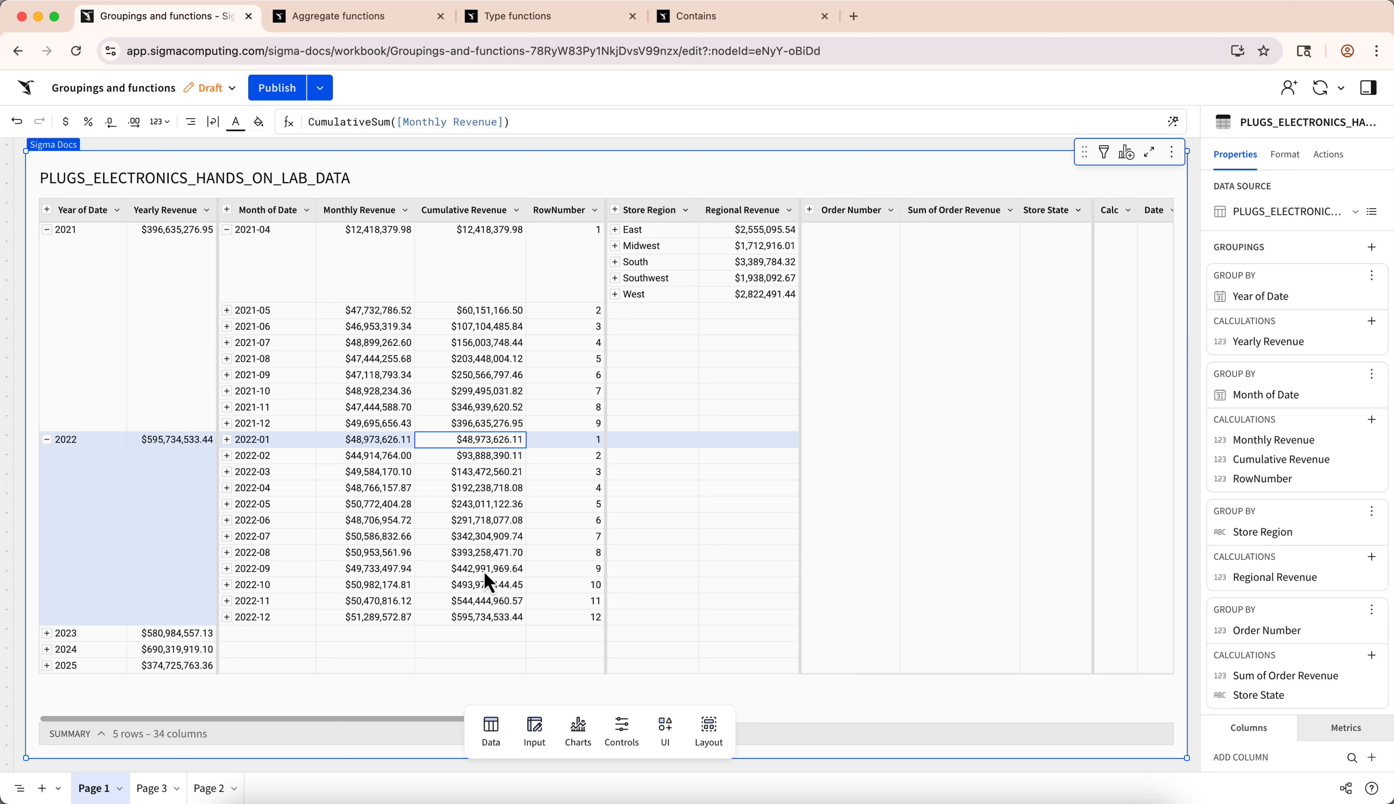
{"action": "left_click", "coordinate": [485, 618]}
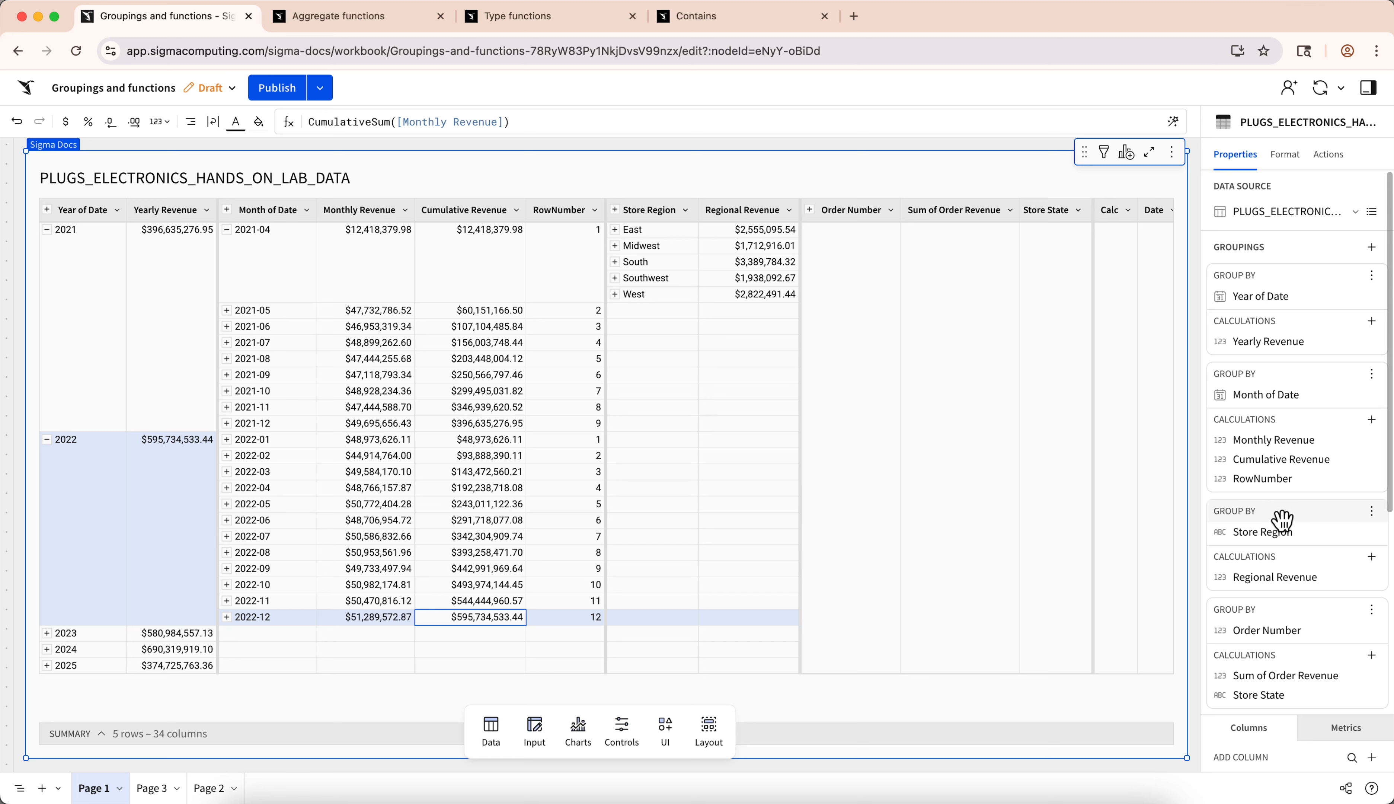
- Move the Store Region grouping above Year of Date and expand 2021 under the East region
{"action": "left_click_drag", "start_coordinate": [1281, 519], "coordinate": [1260, 252]}
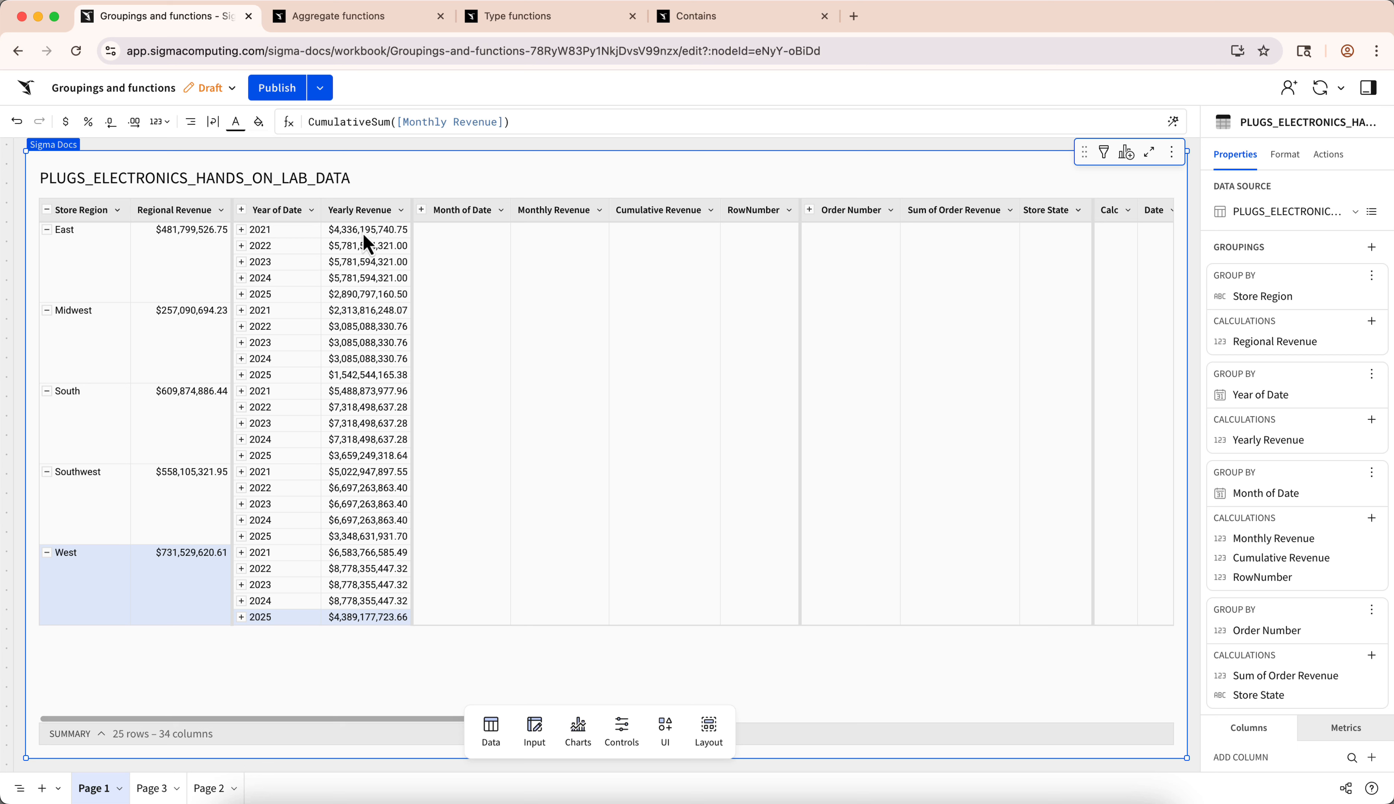
{"action": "left_click", "coordinate": [242, 230]}
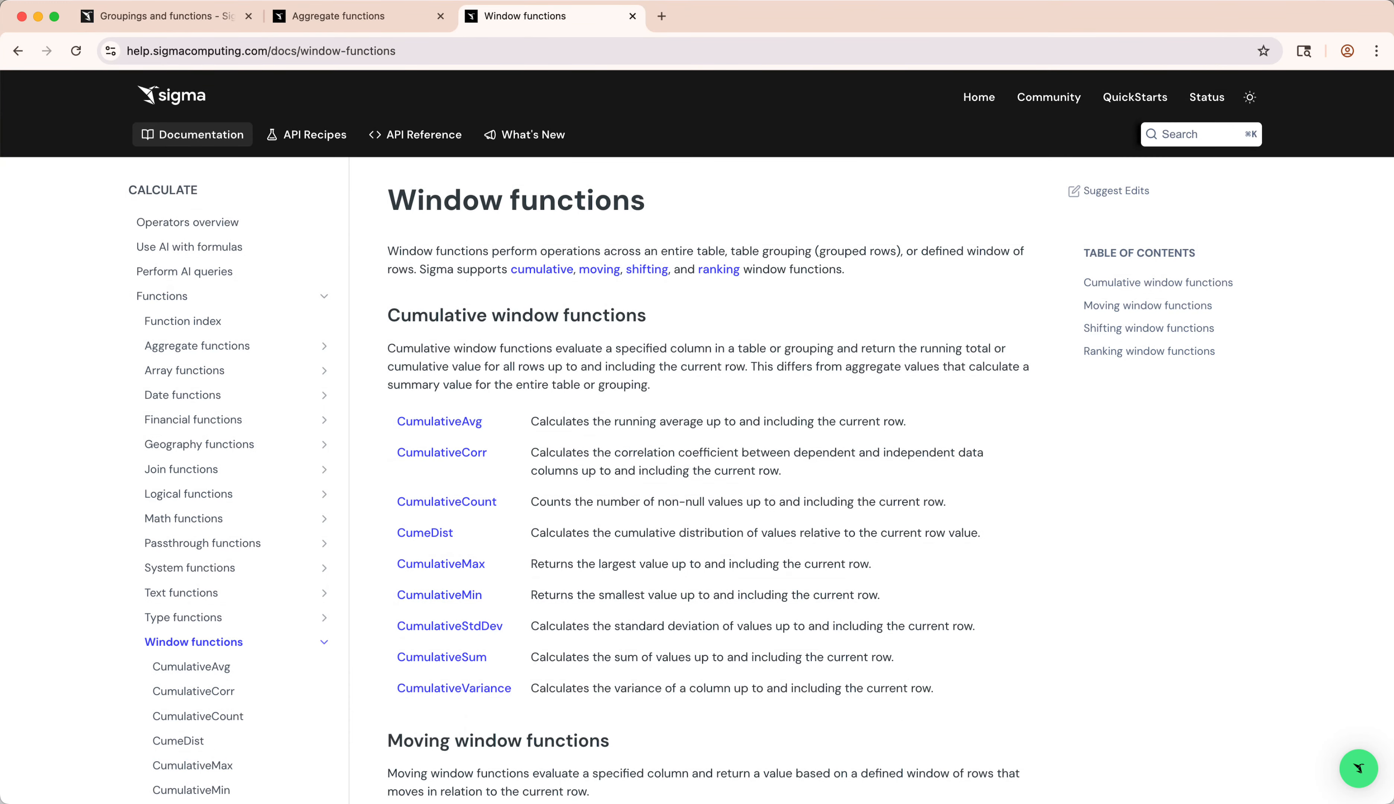
- Review the moving, shifting and ranking functions in the Window functions documentation, and open the MovingAvg reference page
{"action": "scroll", "coordinate": [697, 437], "scroll_direction": "down", "scroll_amount": 8}
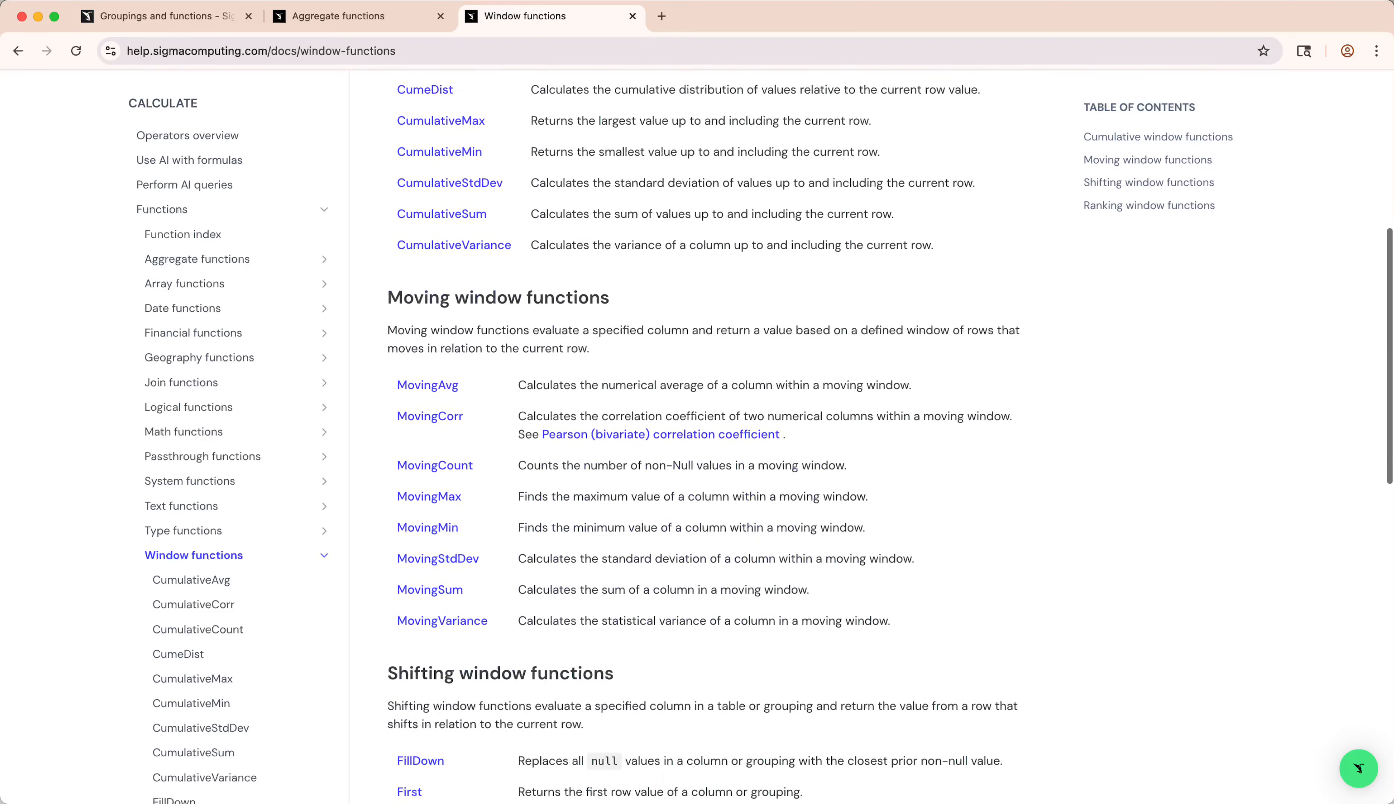
{"action": "scroll", "coordinate": [697, 436], "scroll_direction": "down", "scroll_amount": 12}
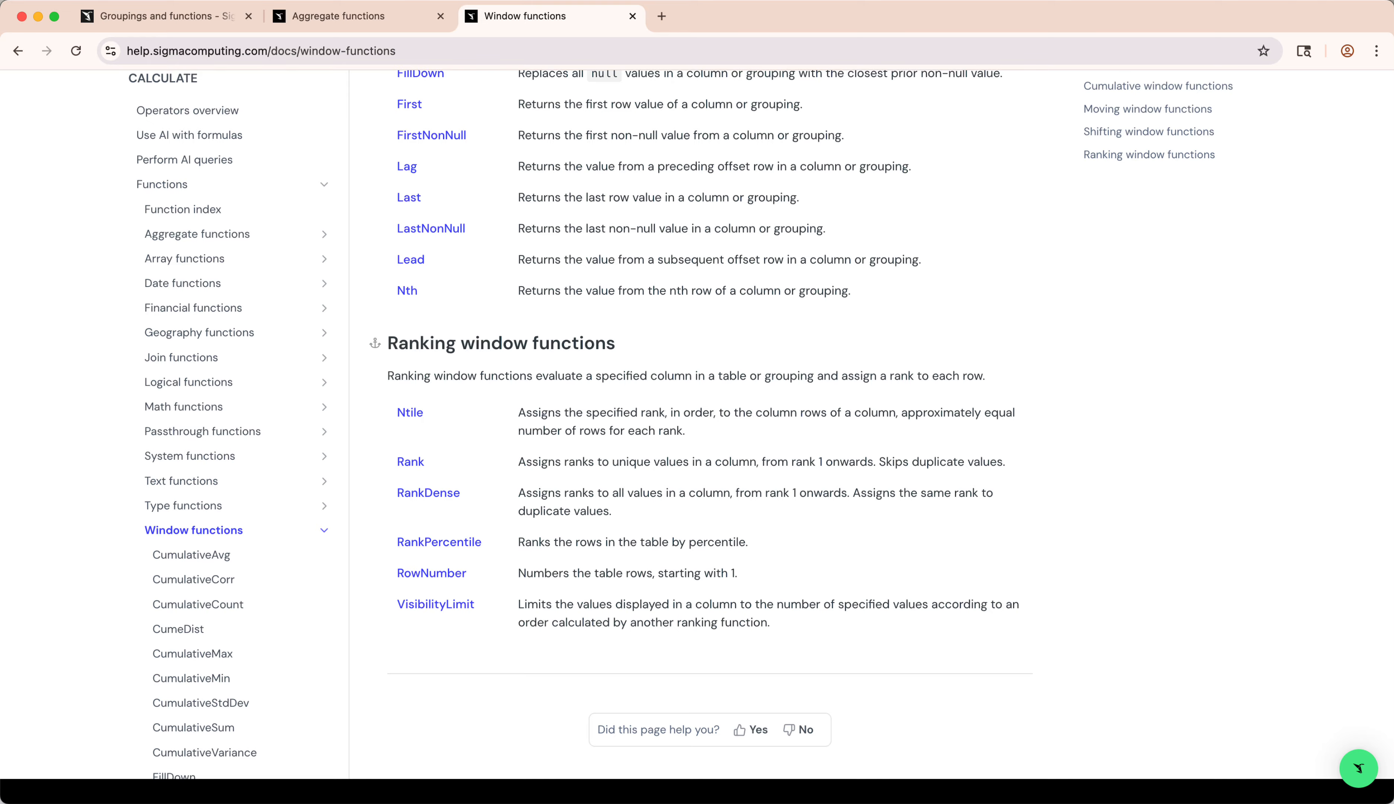
{"action": "scroll", "coordinate": [697, 436], "scroll_direction": "up", "scroll_amount": 20}
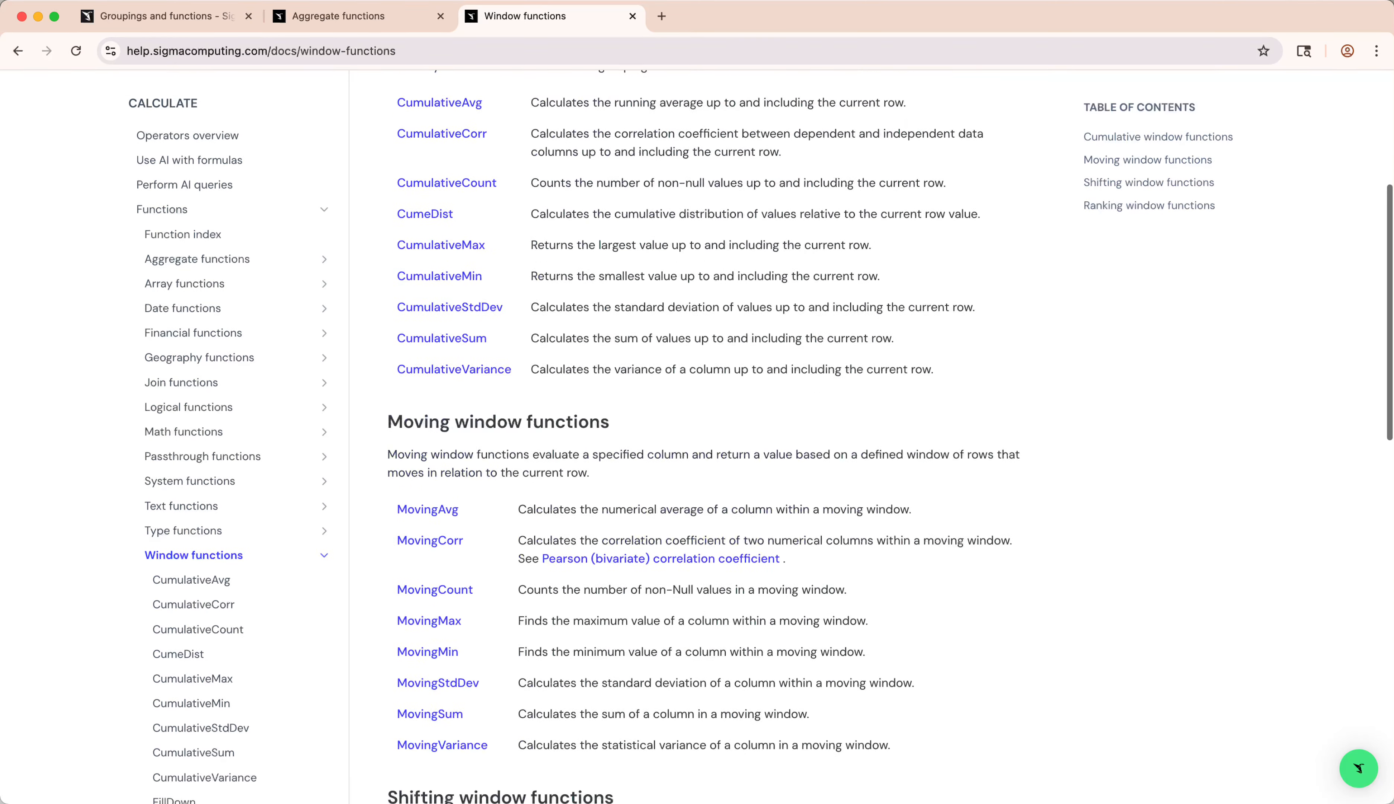
{"action": "scroll", "coordinate": [722, 394], "scroll_direction": "down", "scroll_amount": 7}
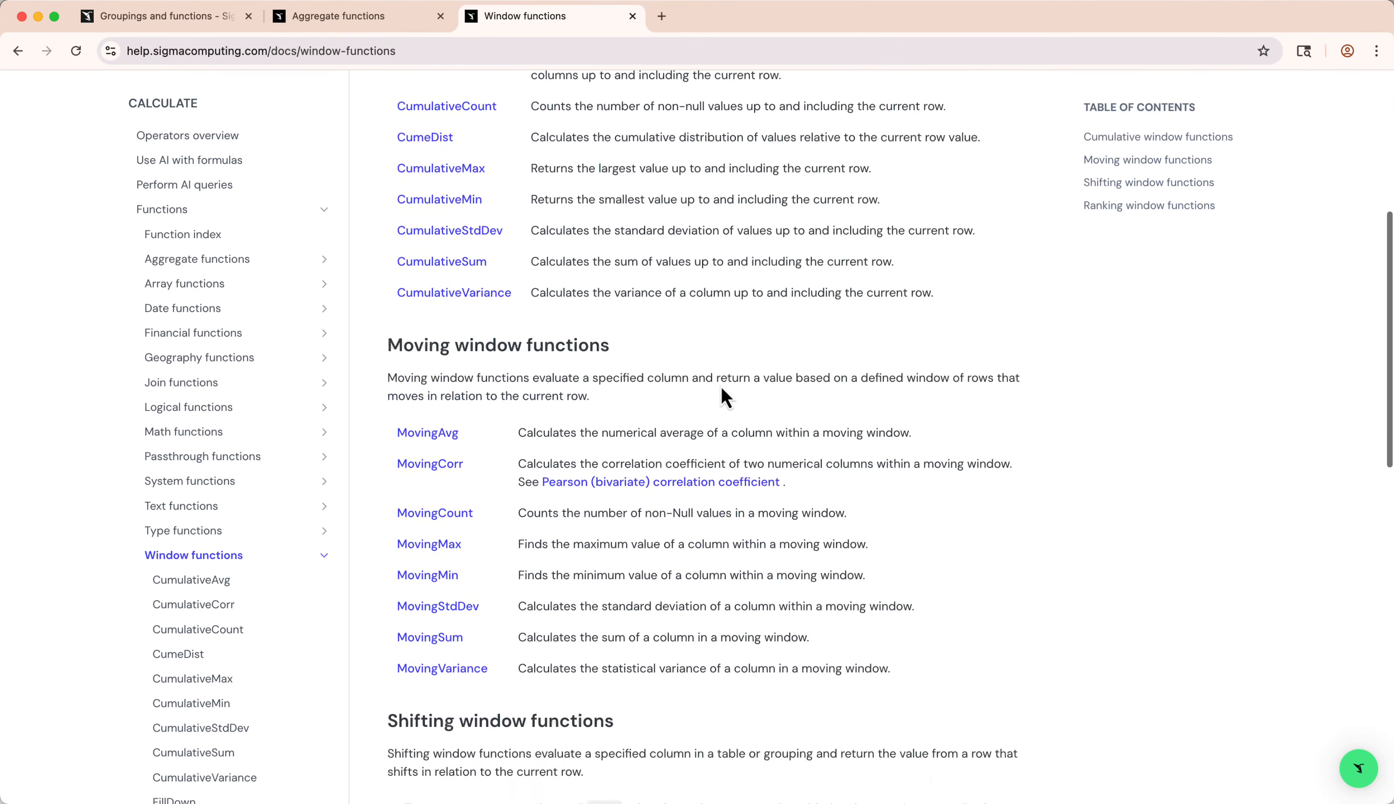
{"action": "left_click", "coordinate": [431, 434]}
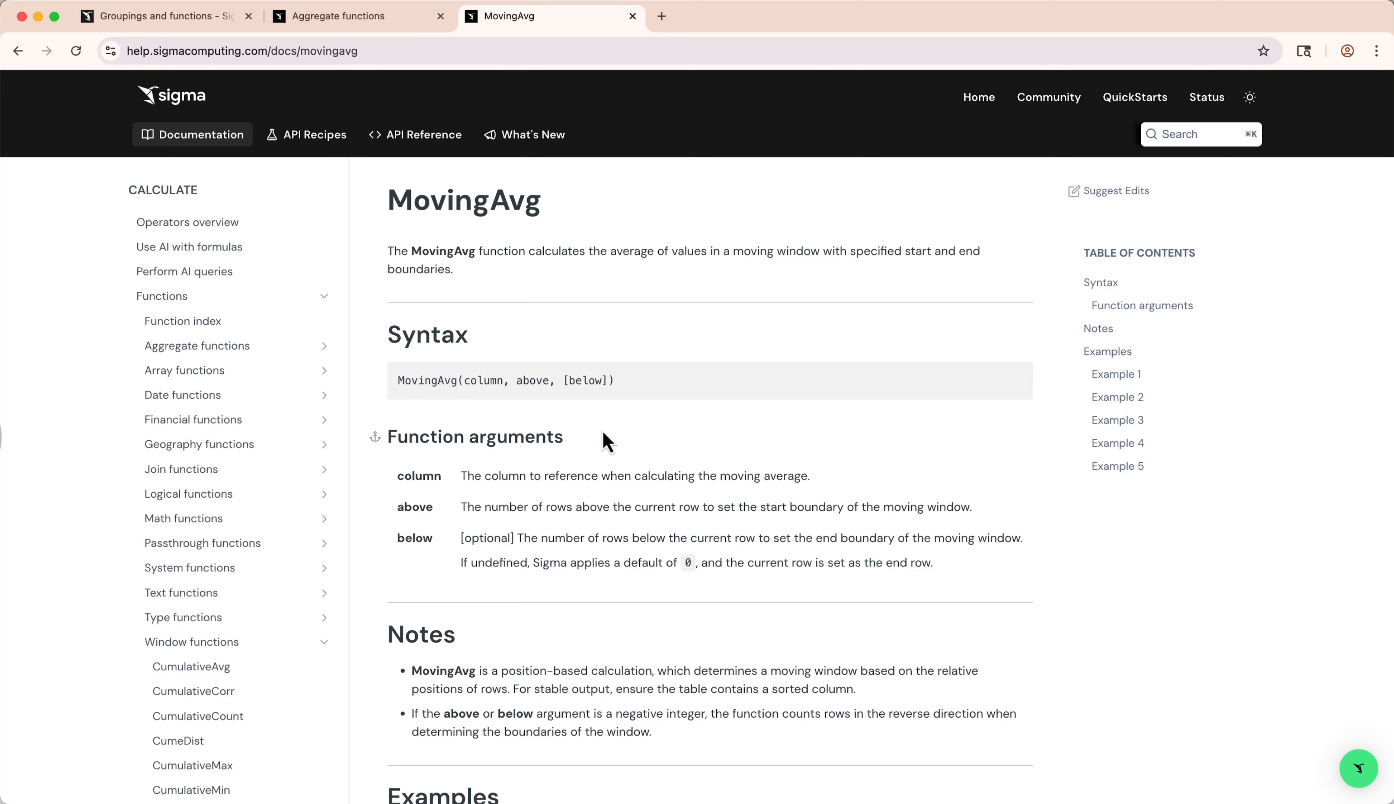